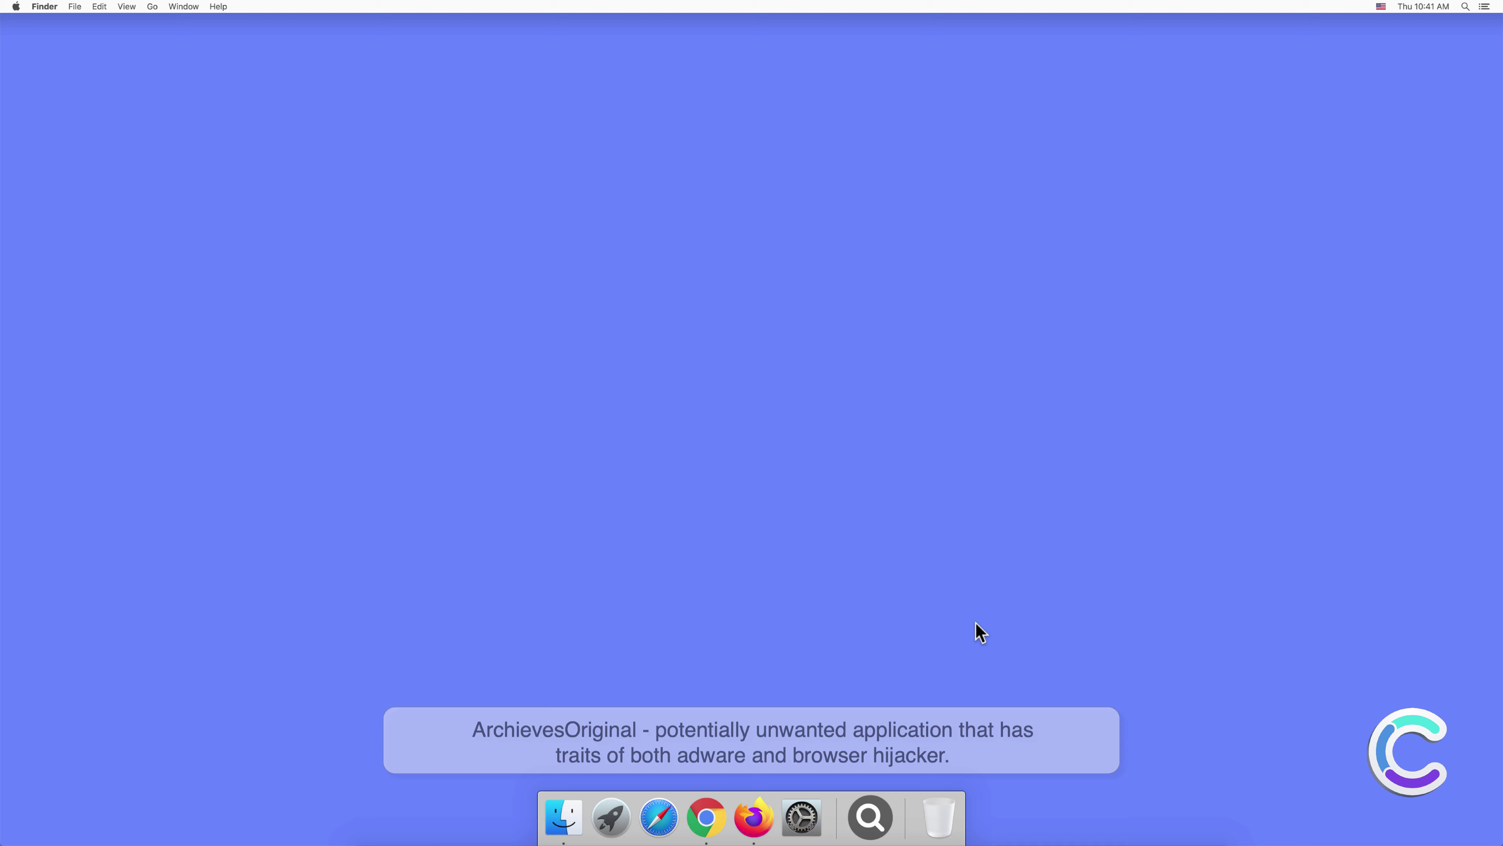
Open a Finder window on the Applications folder to find the ArchievesOriginal app.
click(564, 816)
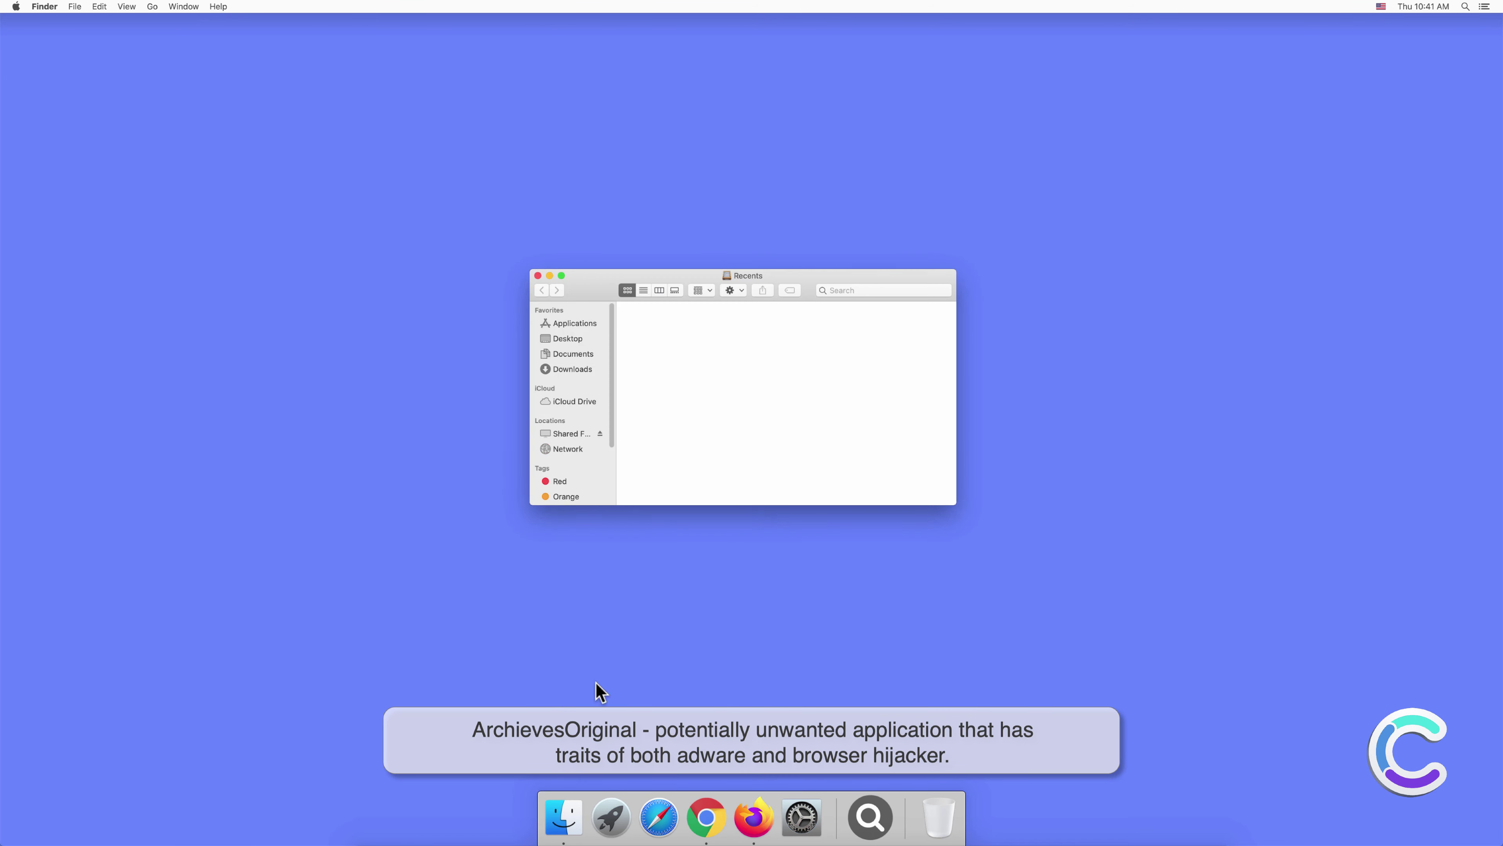
click(582, 328)
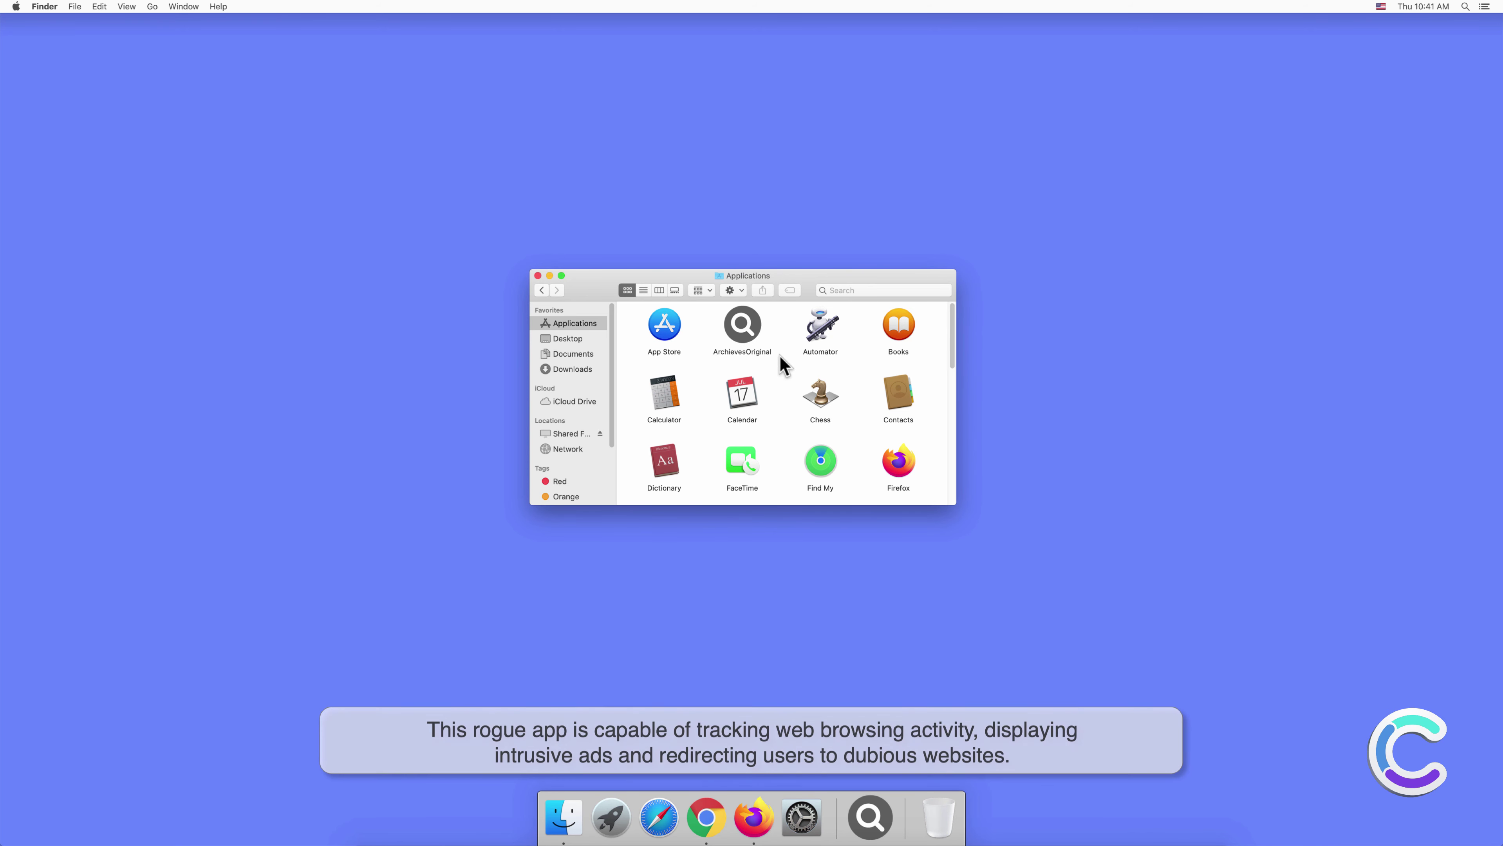
Close Finder, launch Safari and view its Extensions preferences showing ArchievesOriginal 1.0.
click(538, 276)
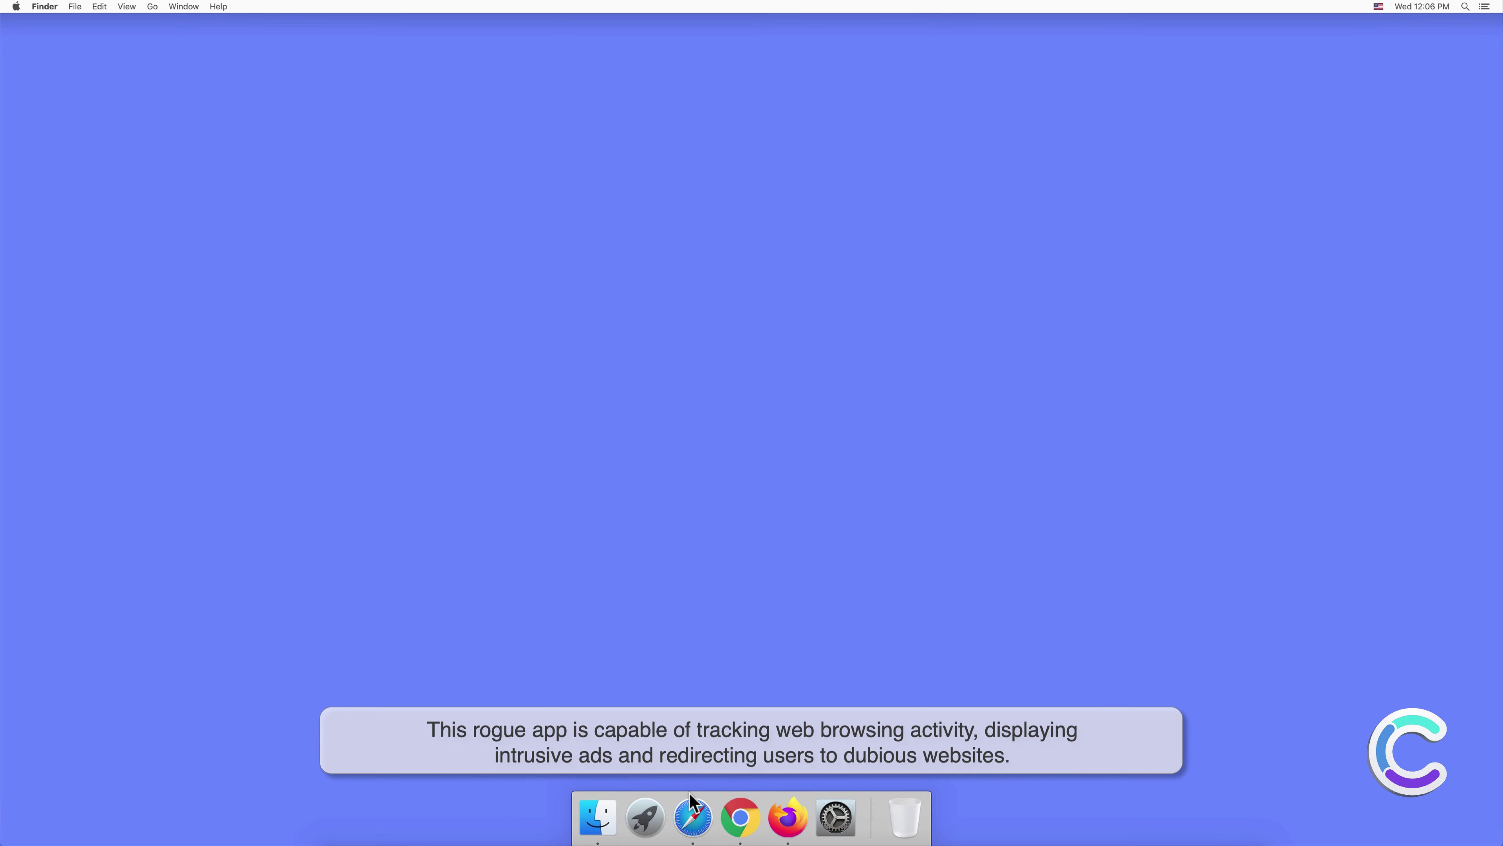
click(692, 817)
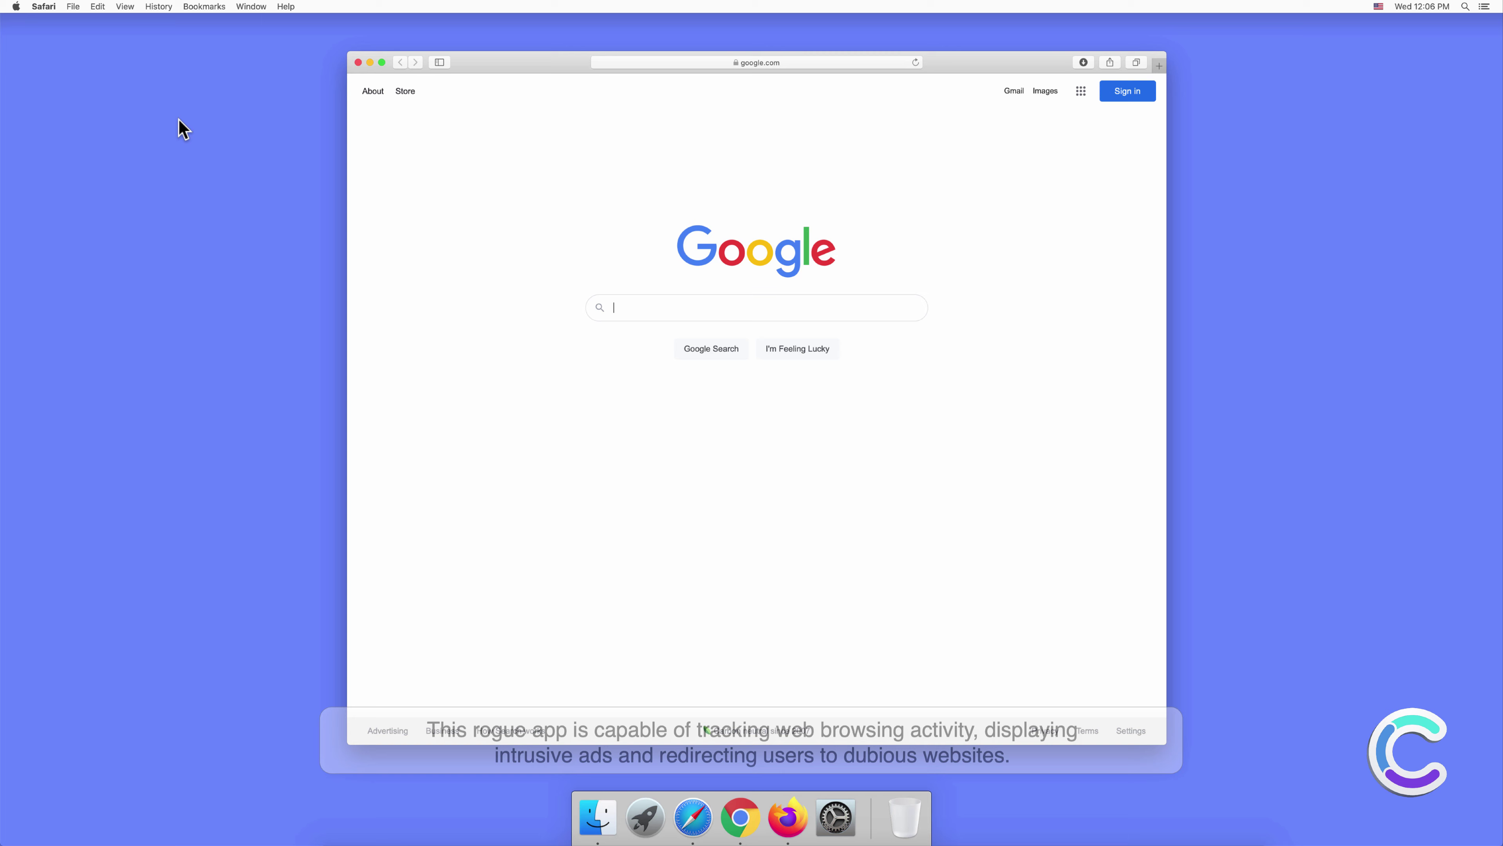
click(43, 7)
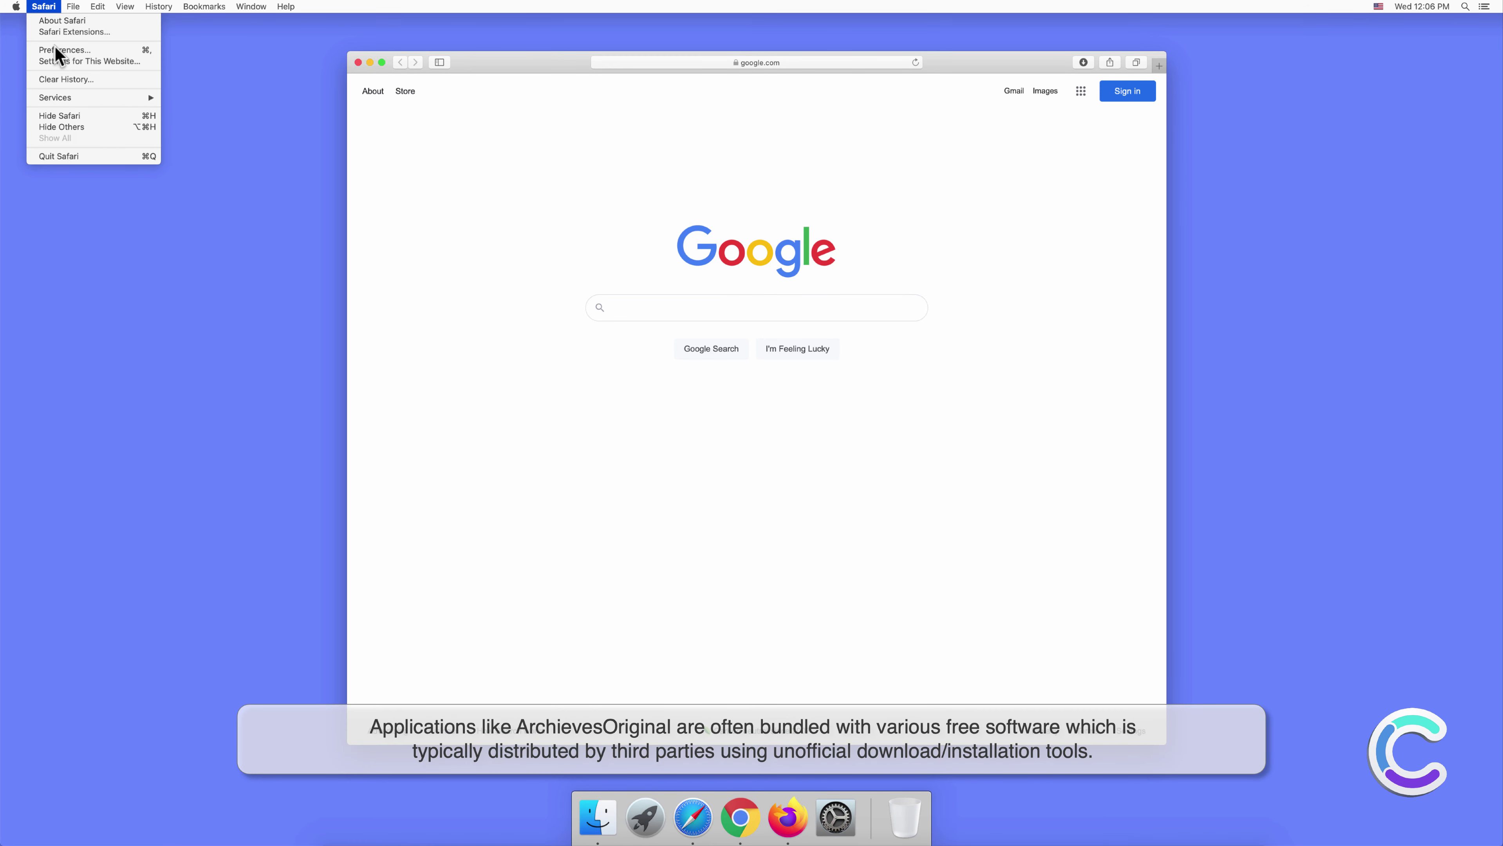
click(57, 47)
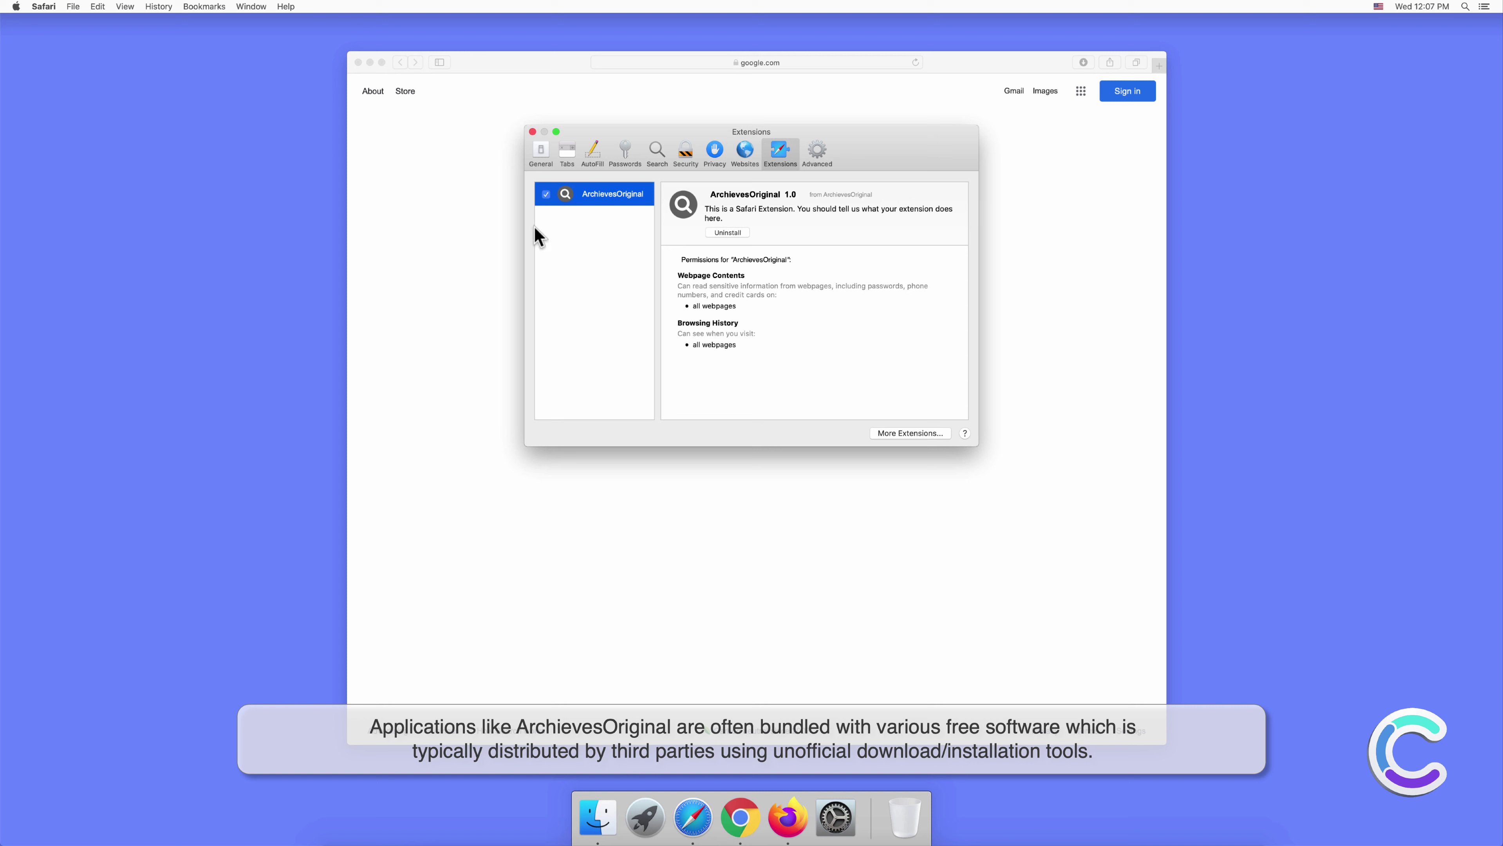
Close Safari preferences and search the web for 'search engine test'.
click(532, 132)
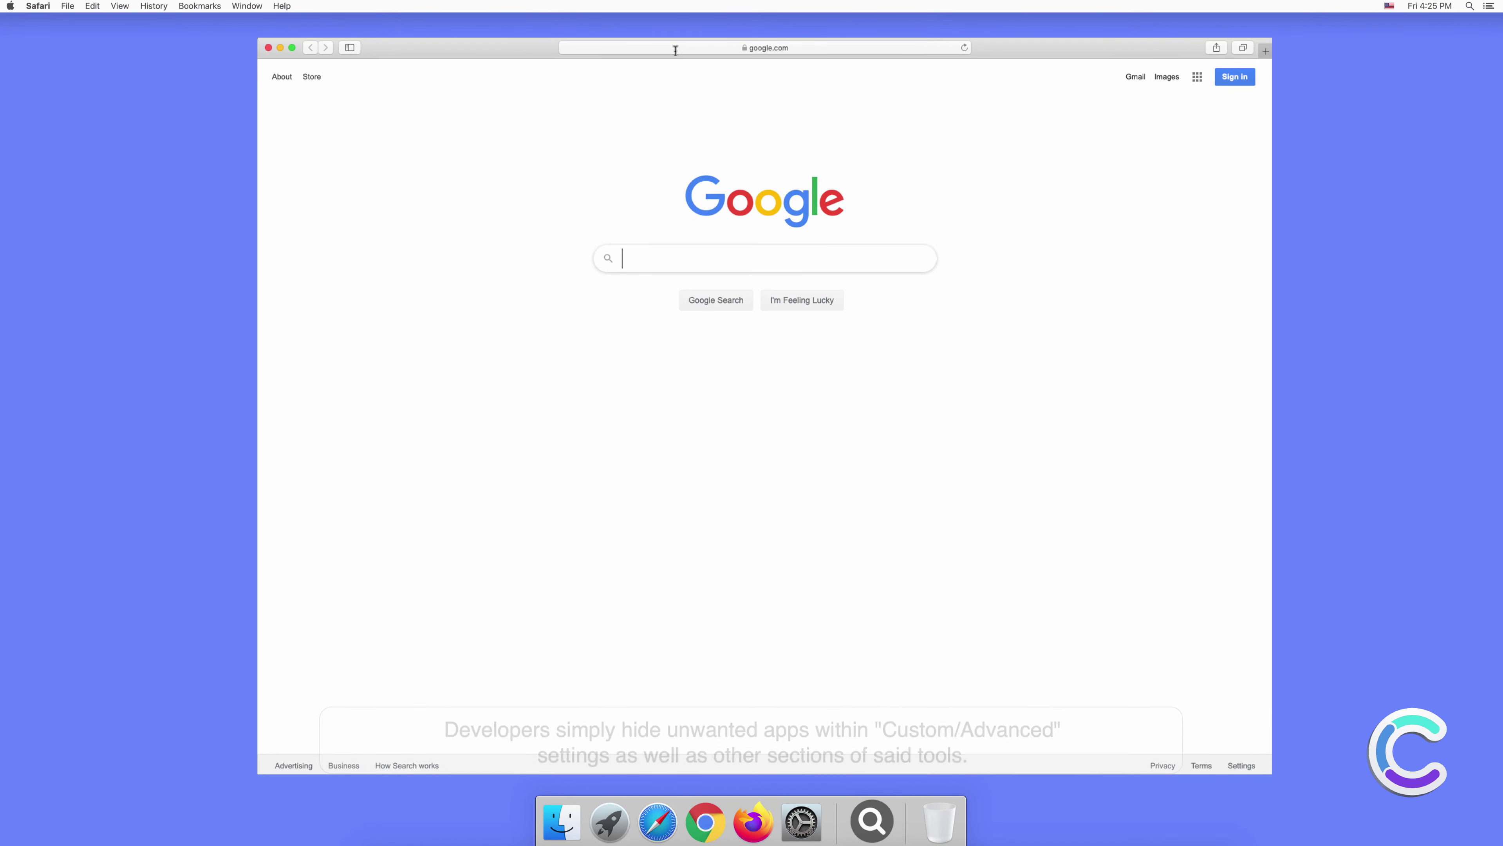
click(675, 48)
text(search e)
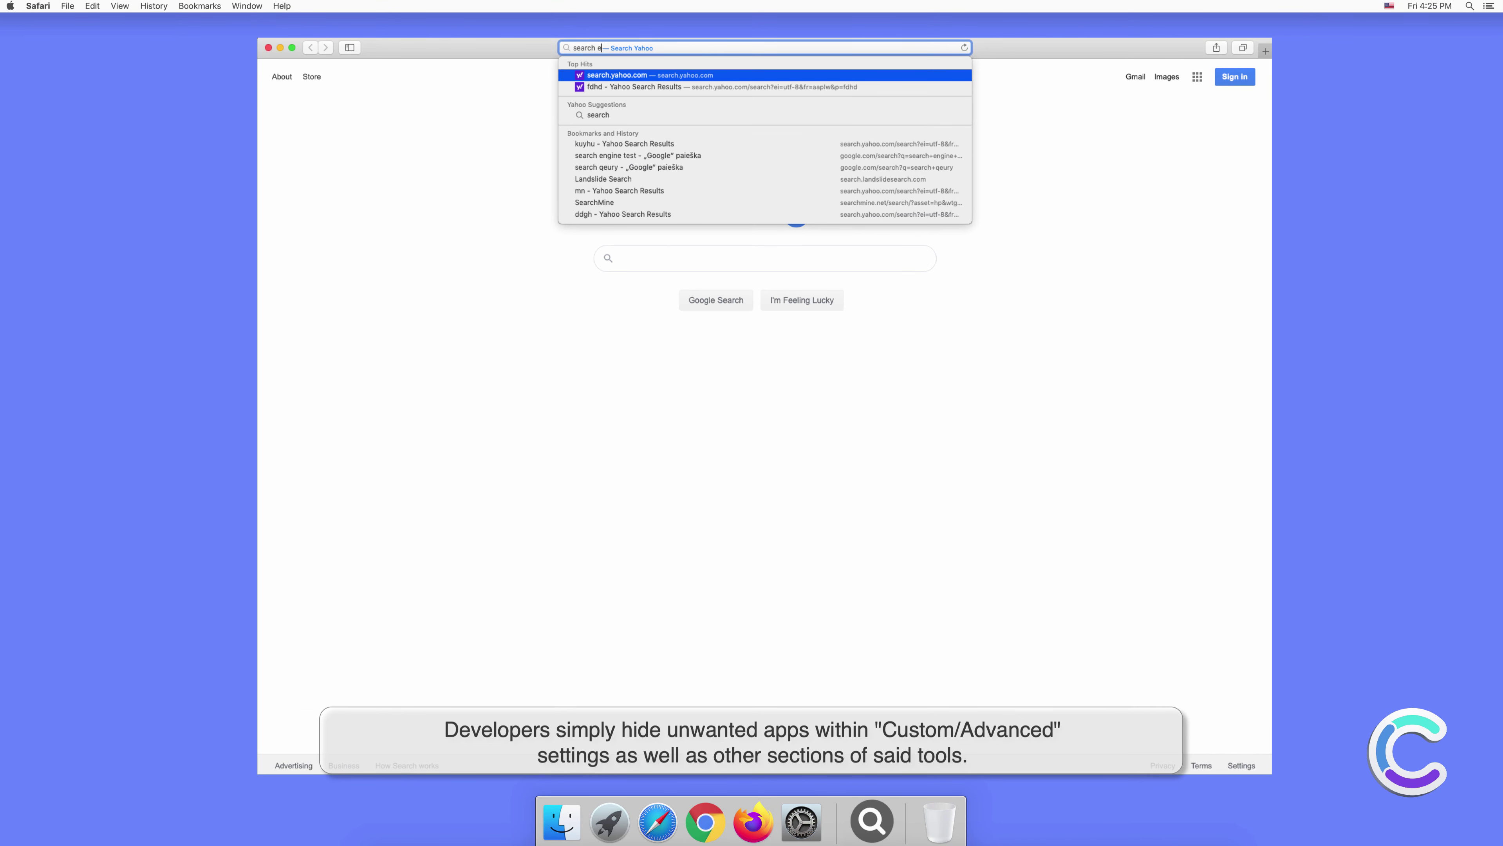
text(ngine test)
key(Return)
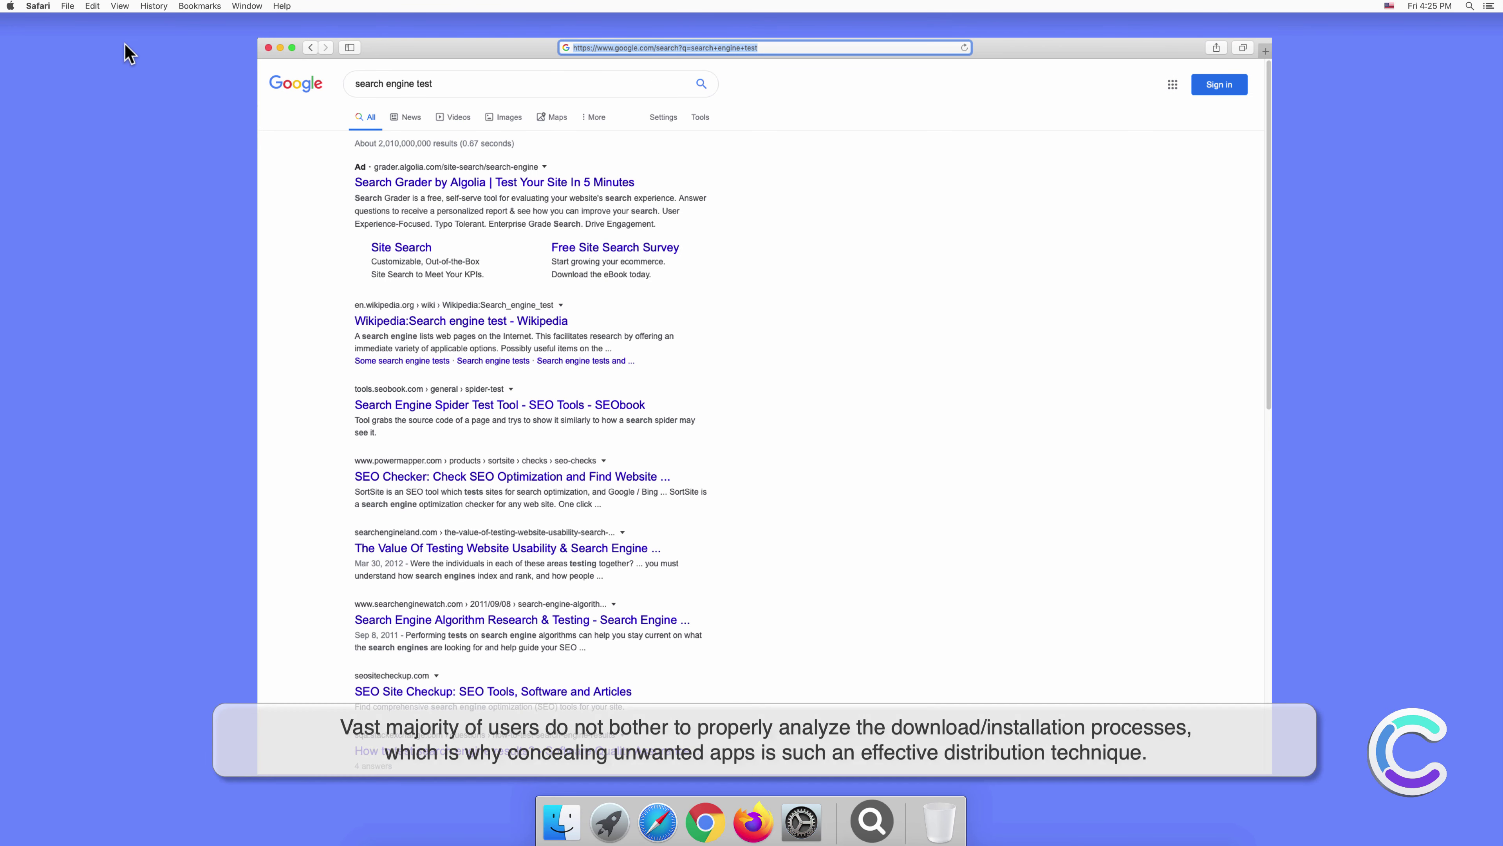
Check that Yahoo is the default search engine in Safari preferences, keeping it selected.
click(40, 7)
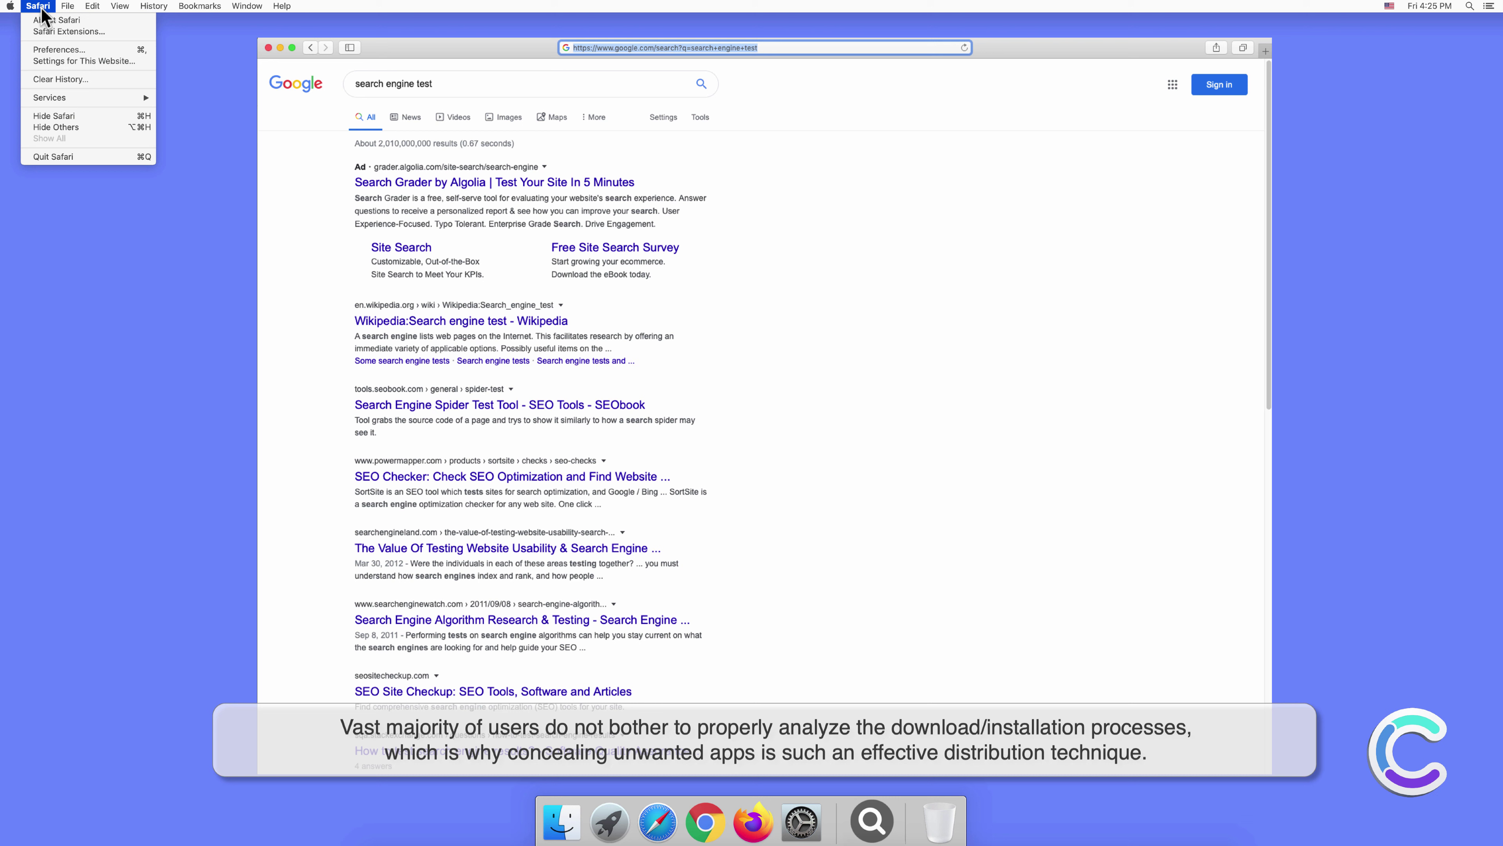
click(60, 51)
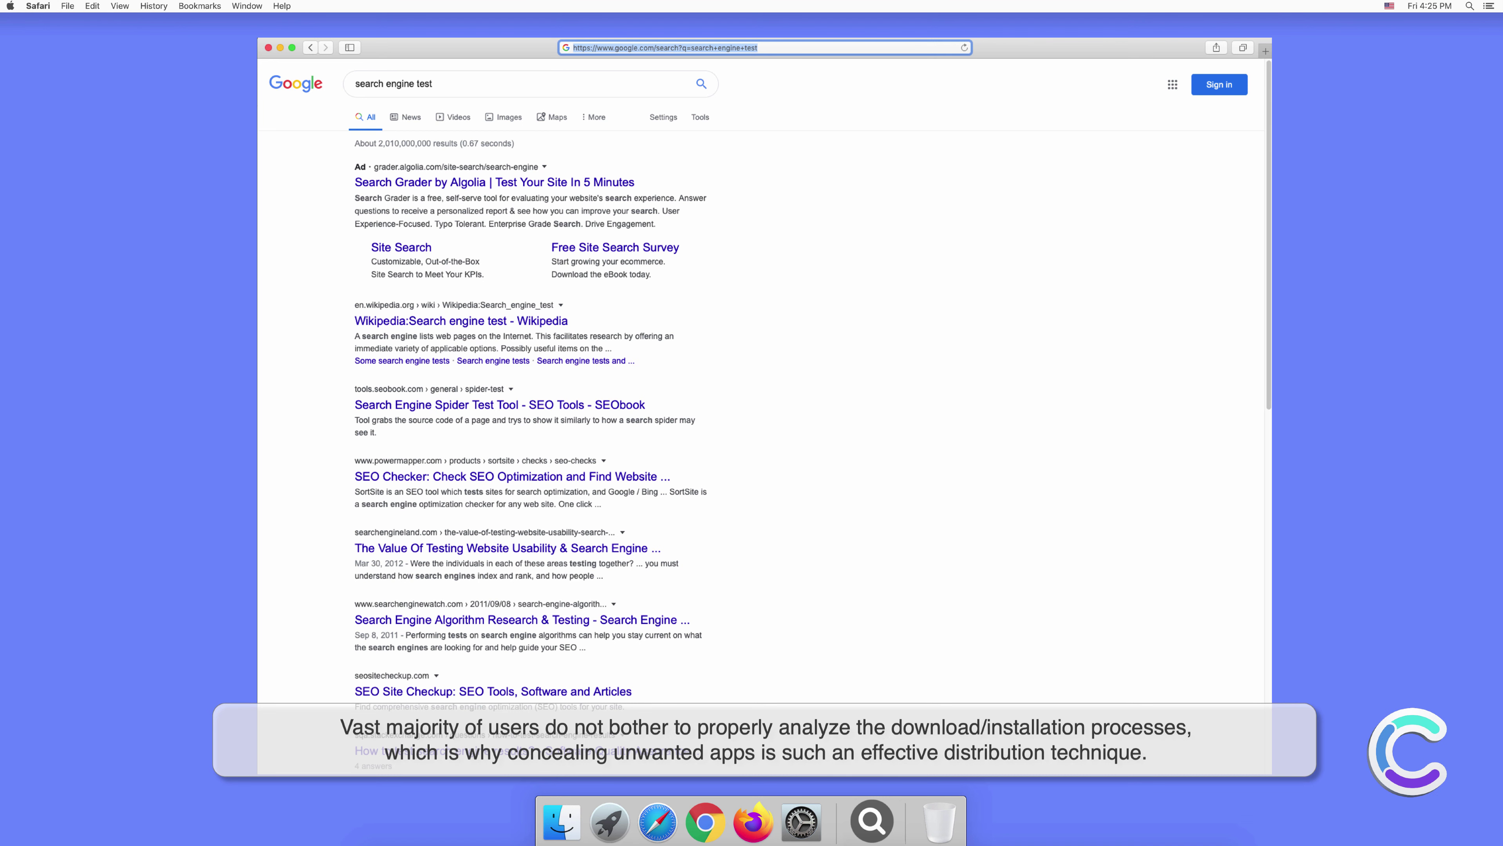
click(920, 301)
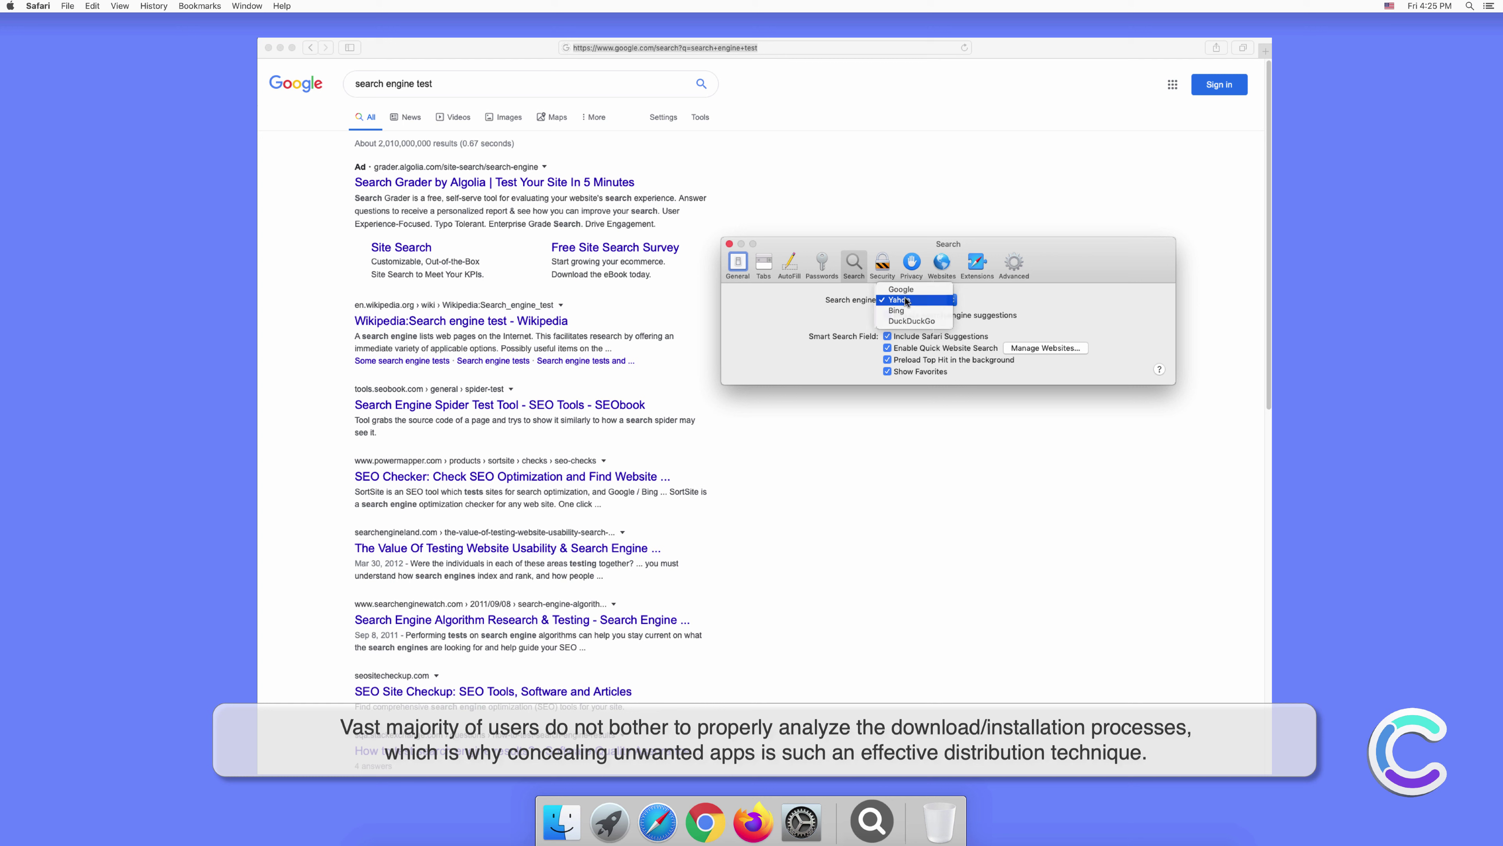
click(906, 301)
click(729, 244)
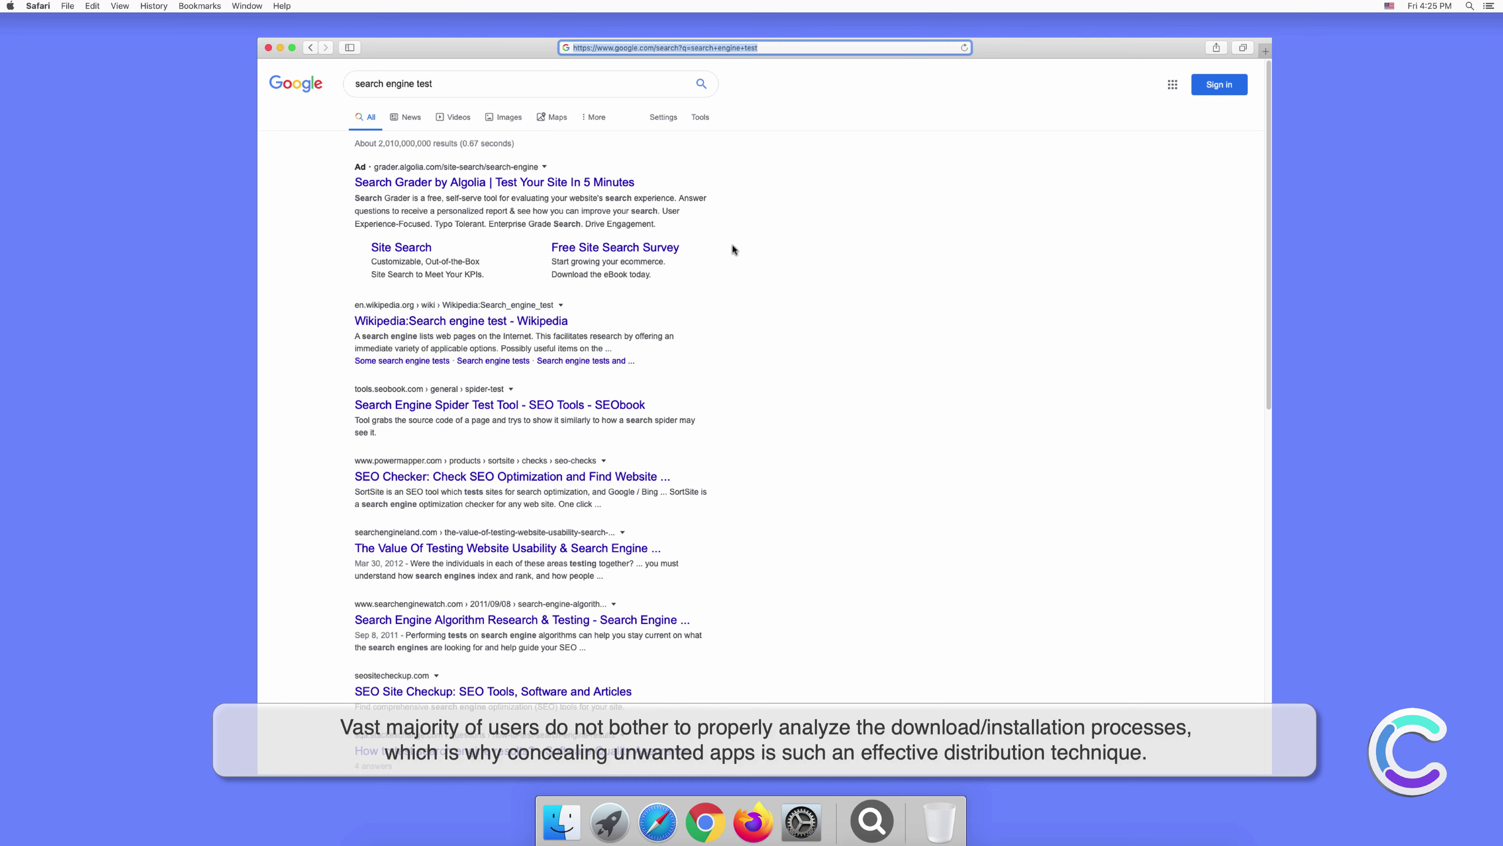
Search for 'testing search engine' from the address bar of a new Safari tab.
click(1264, 48)
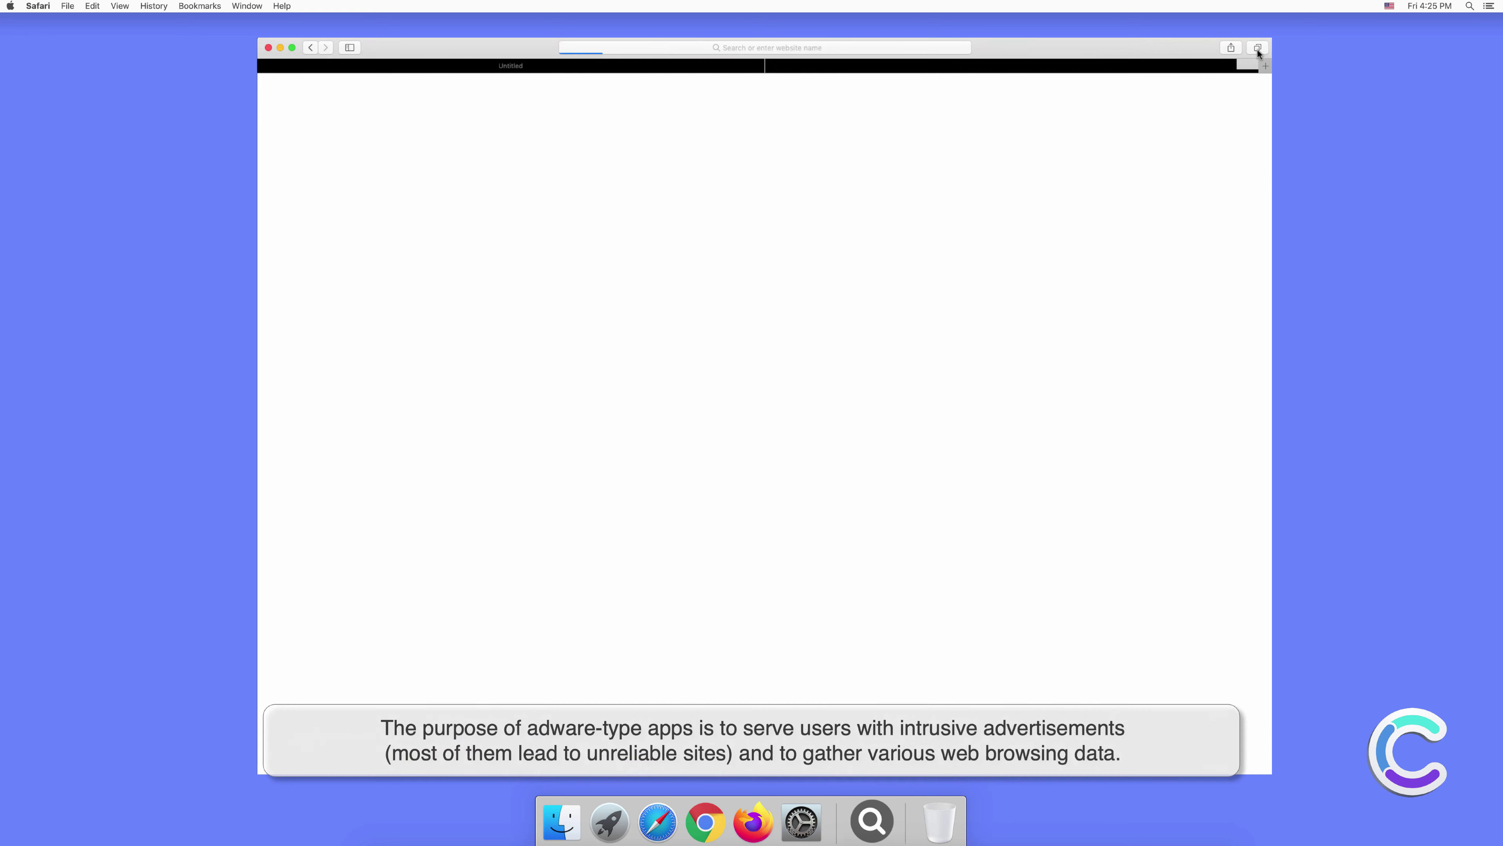
click(842, 46)
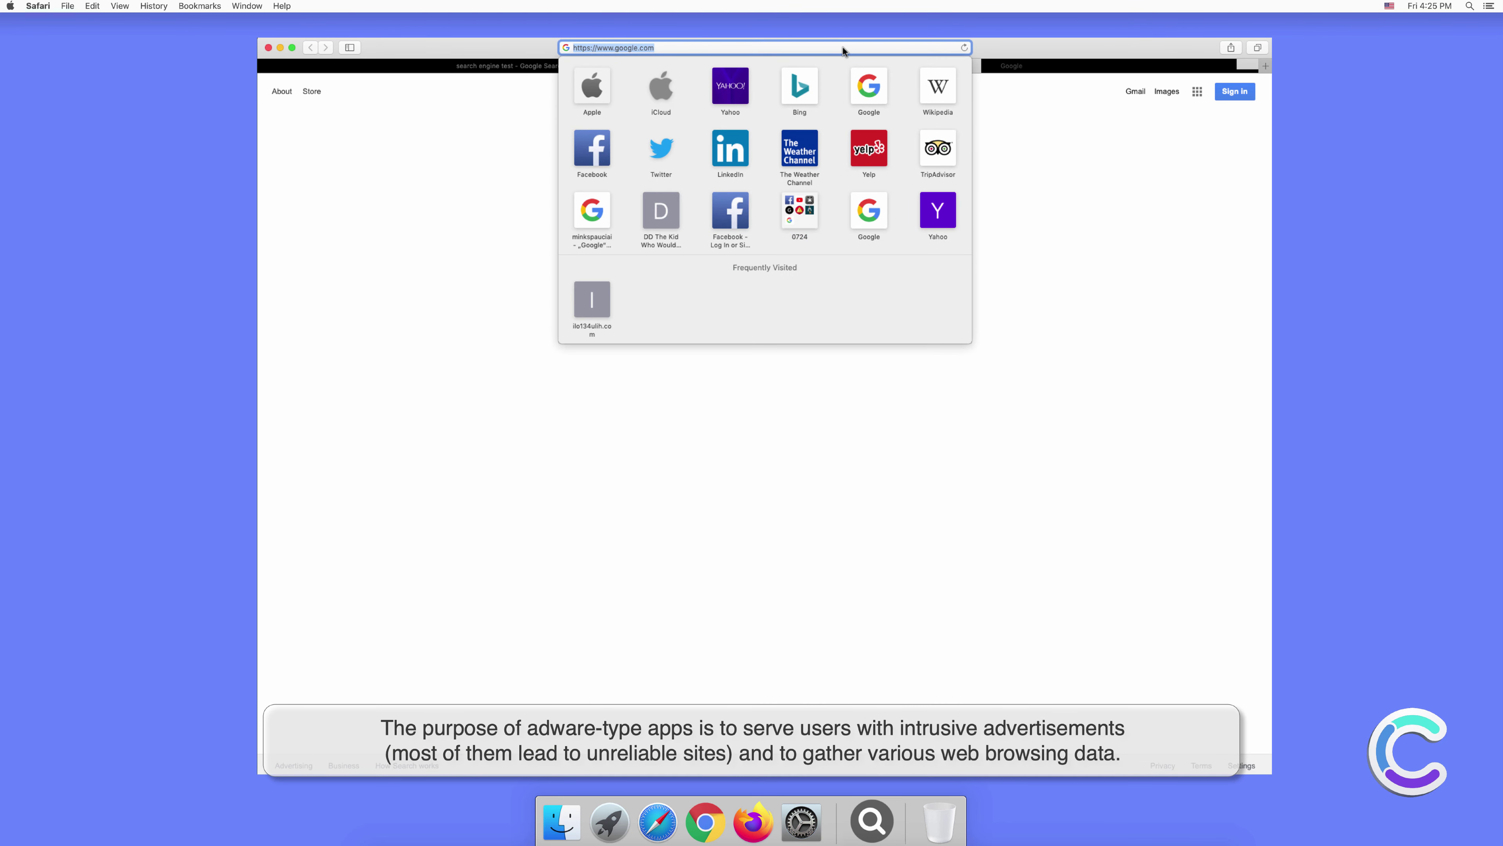
text(testing)
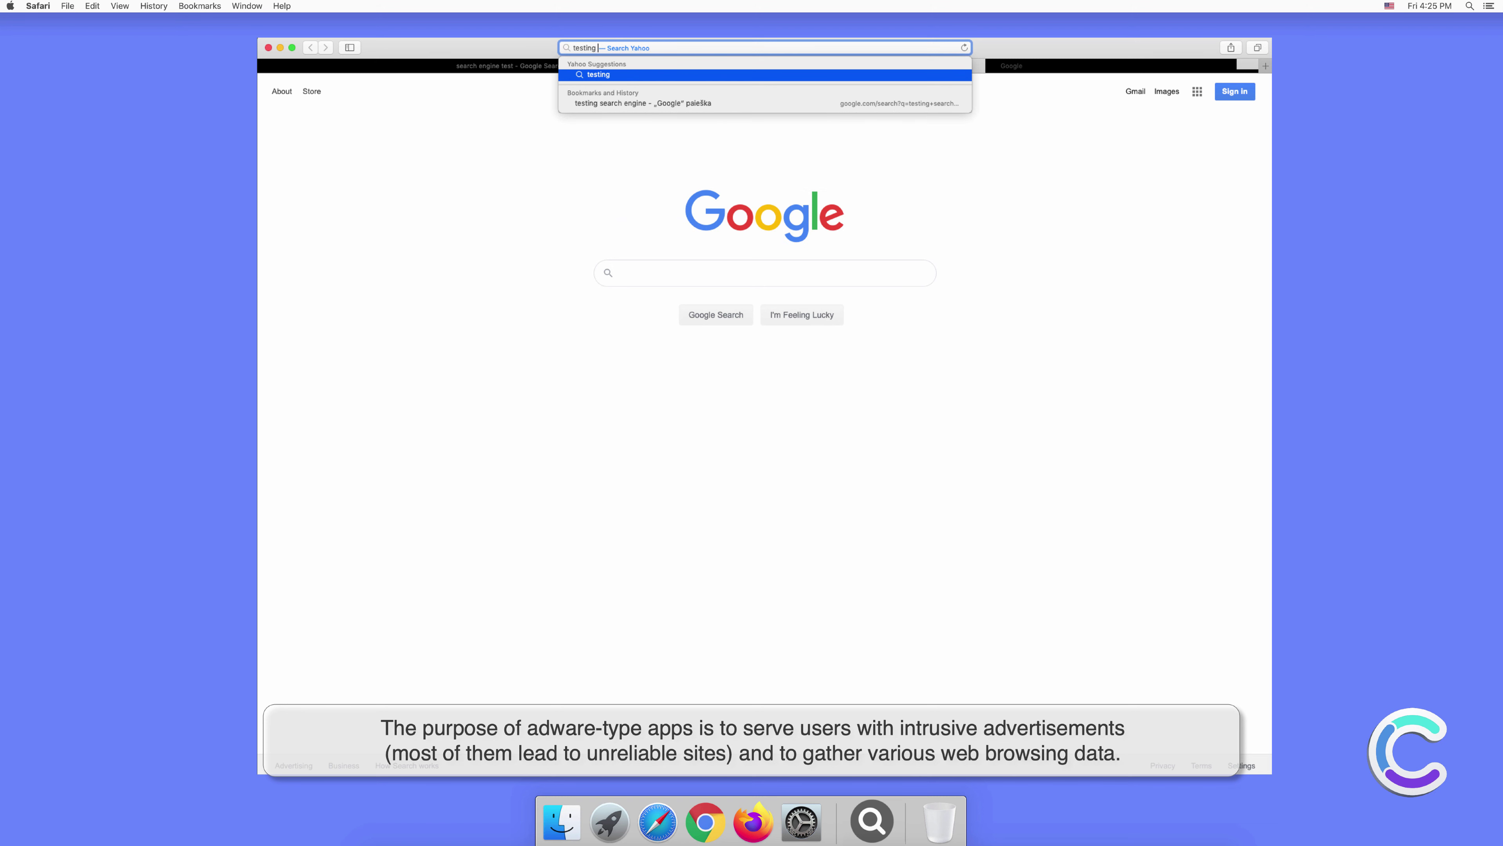
text( searr)
key(BackSpace)
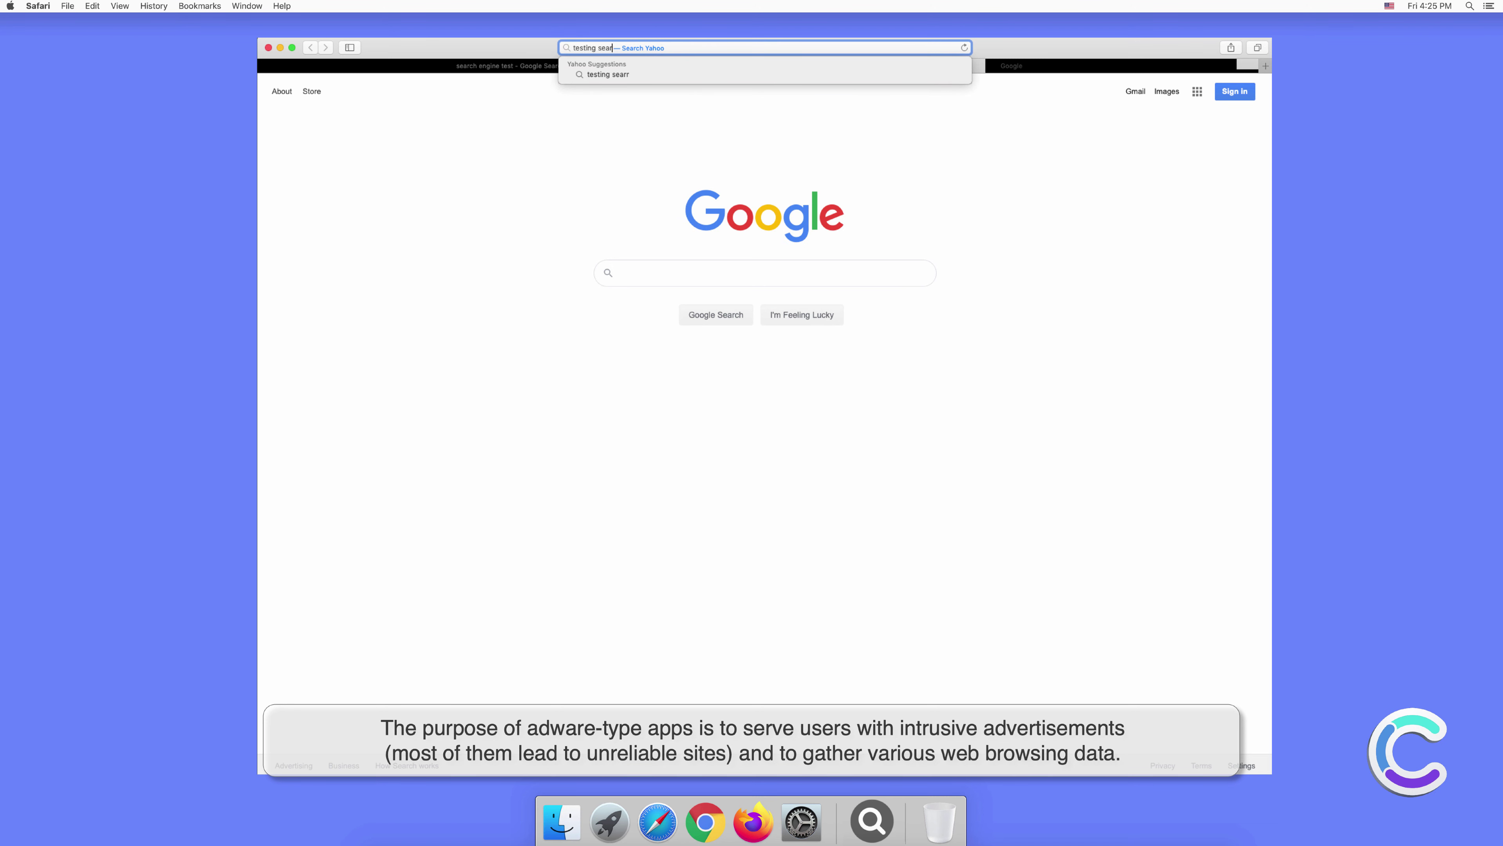
text(ch engine)
key(Return)
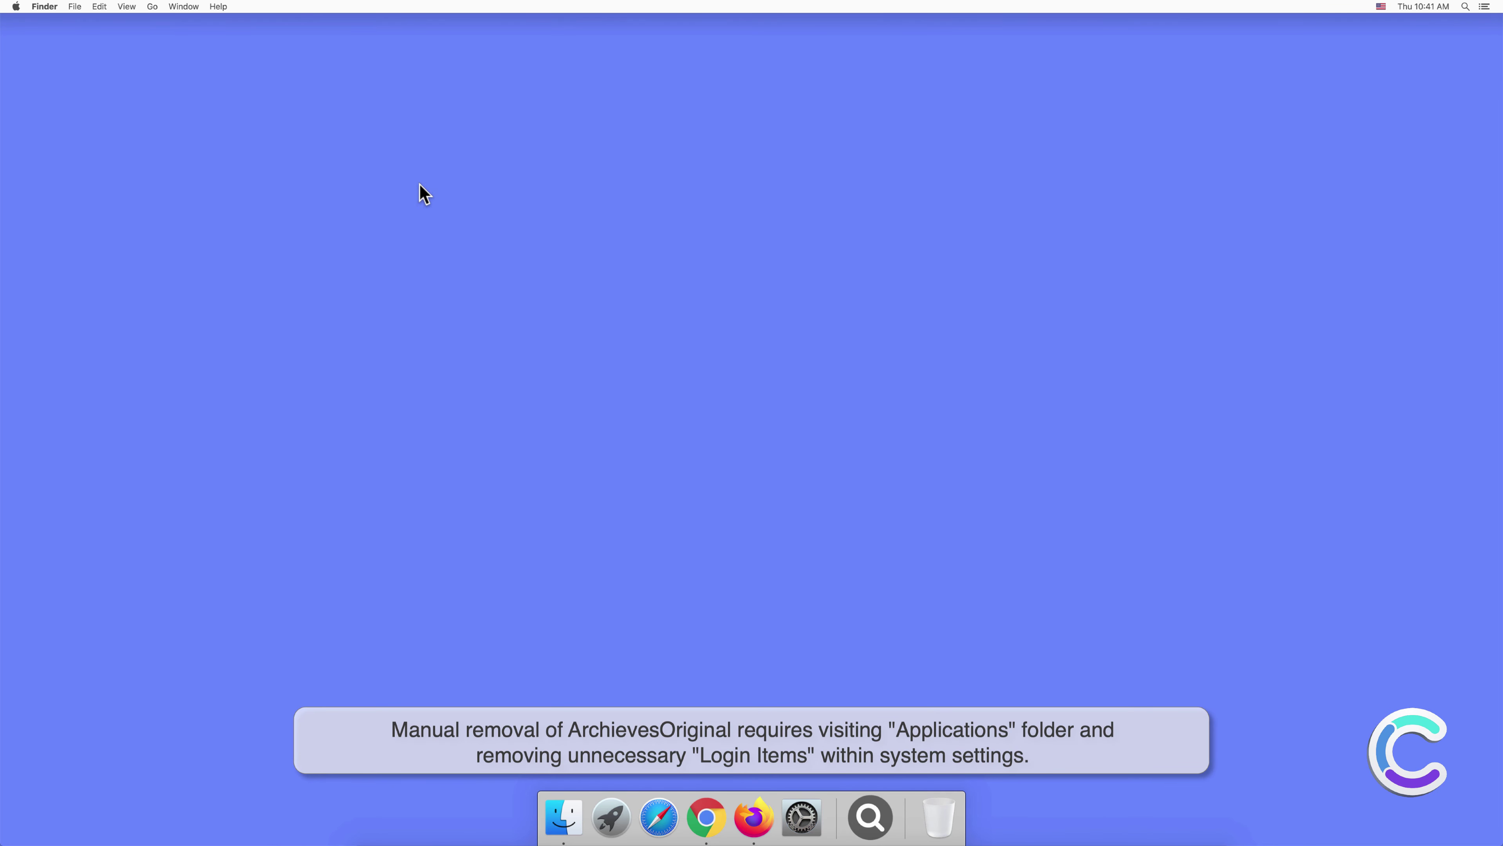
Move ArchievesOriginal from the Applications folder to the Trash and close Finder.
click(559, 816)
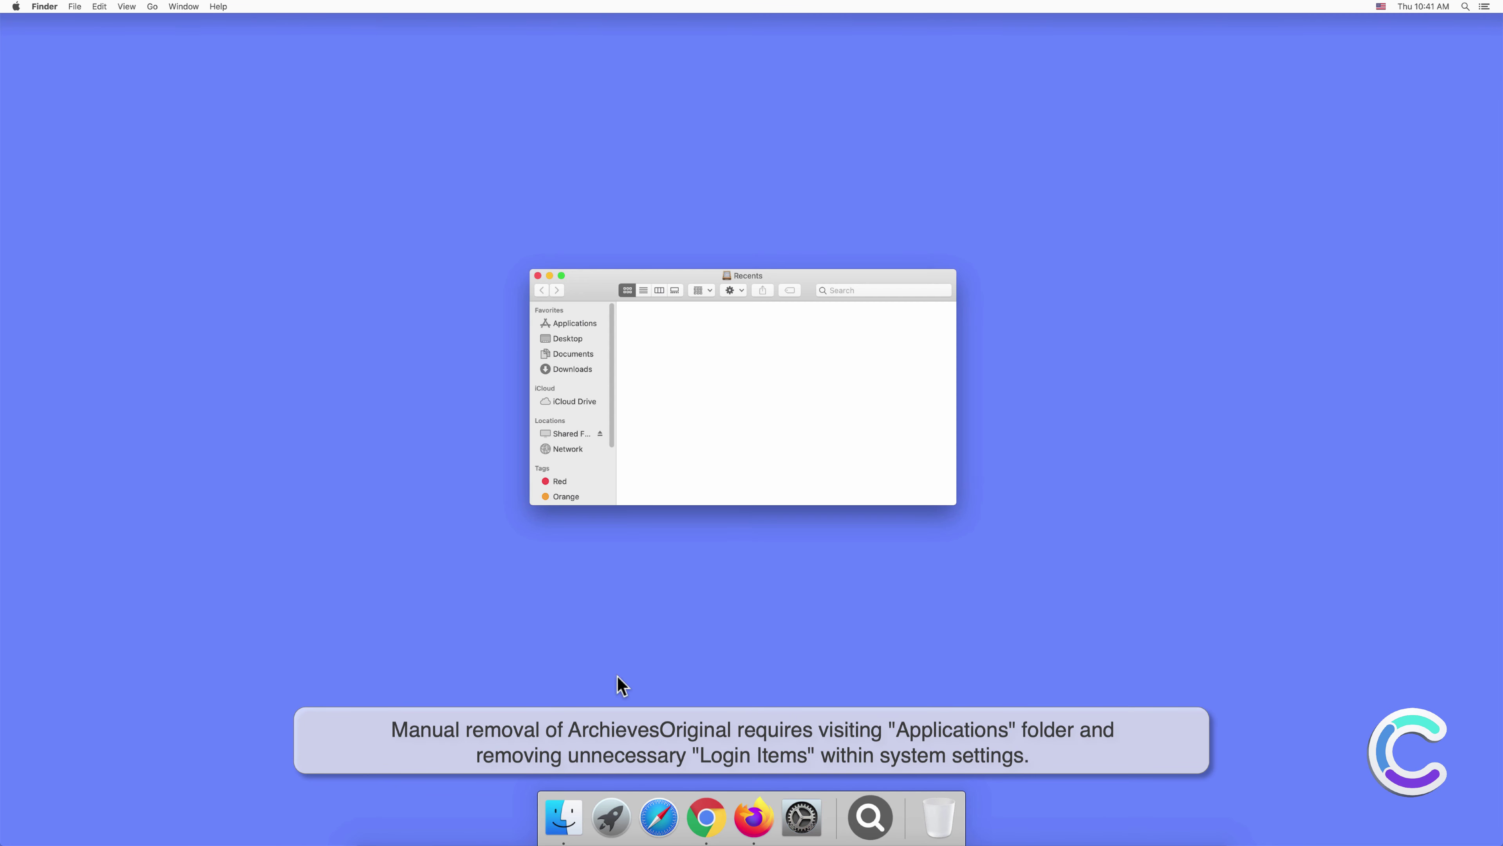
click(574, 326)
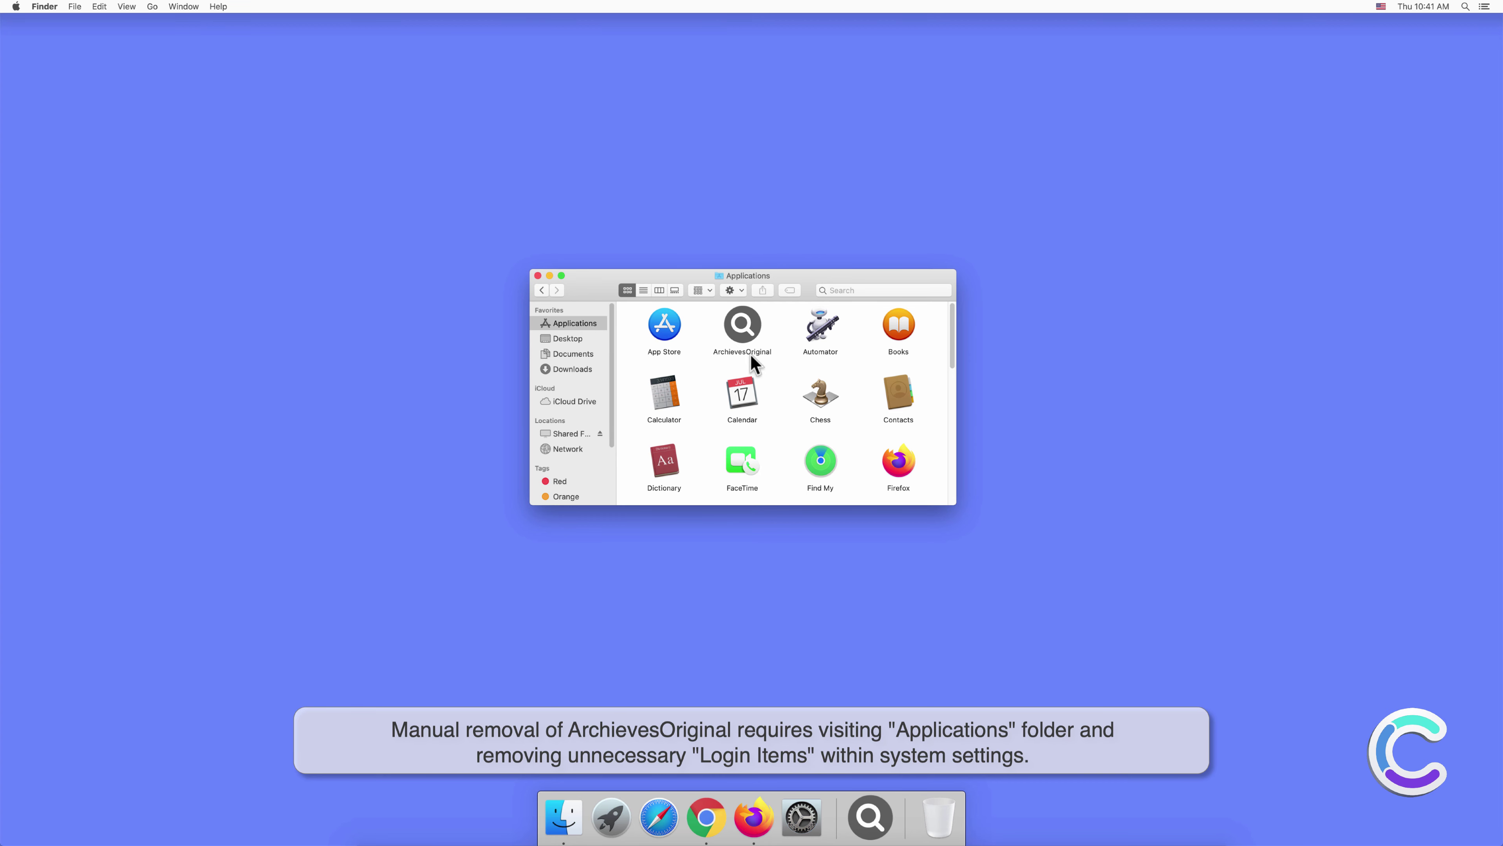
right_click(739, 322)
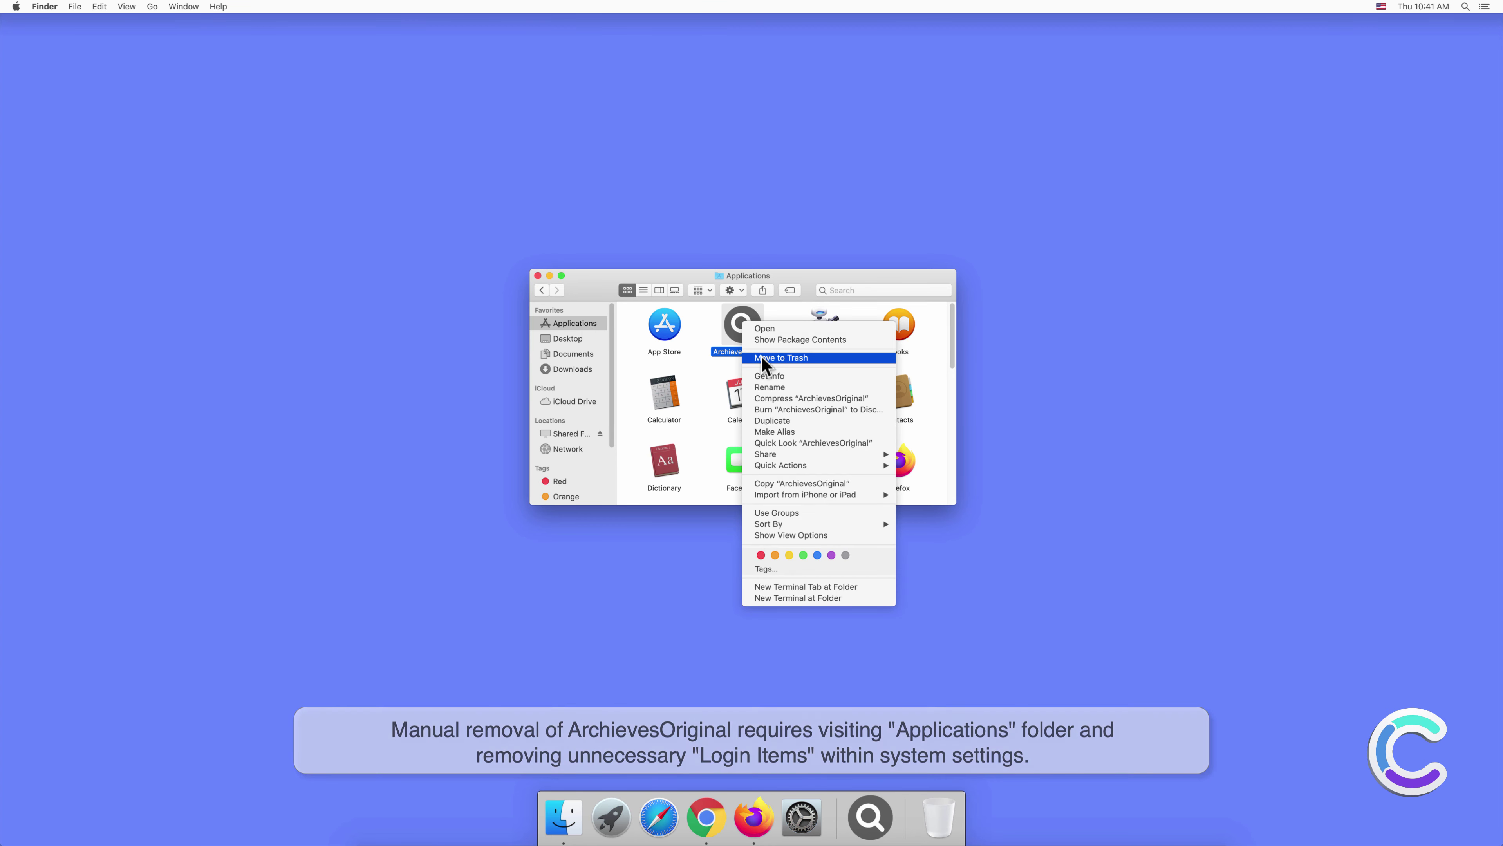
click(762, 359)
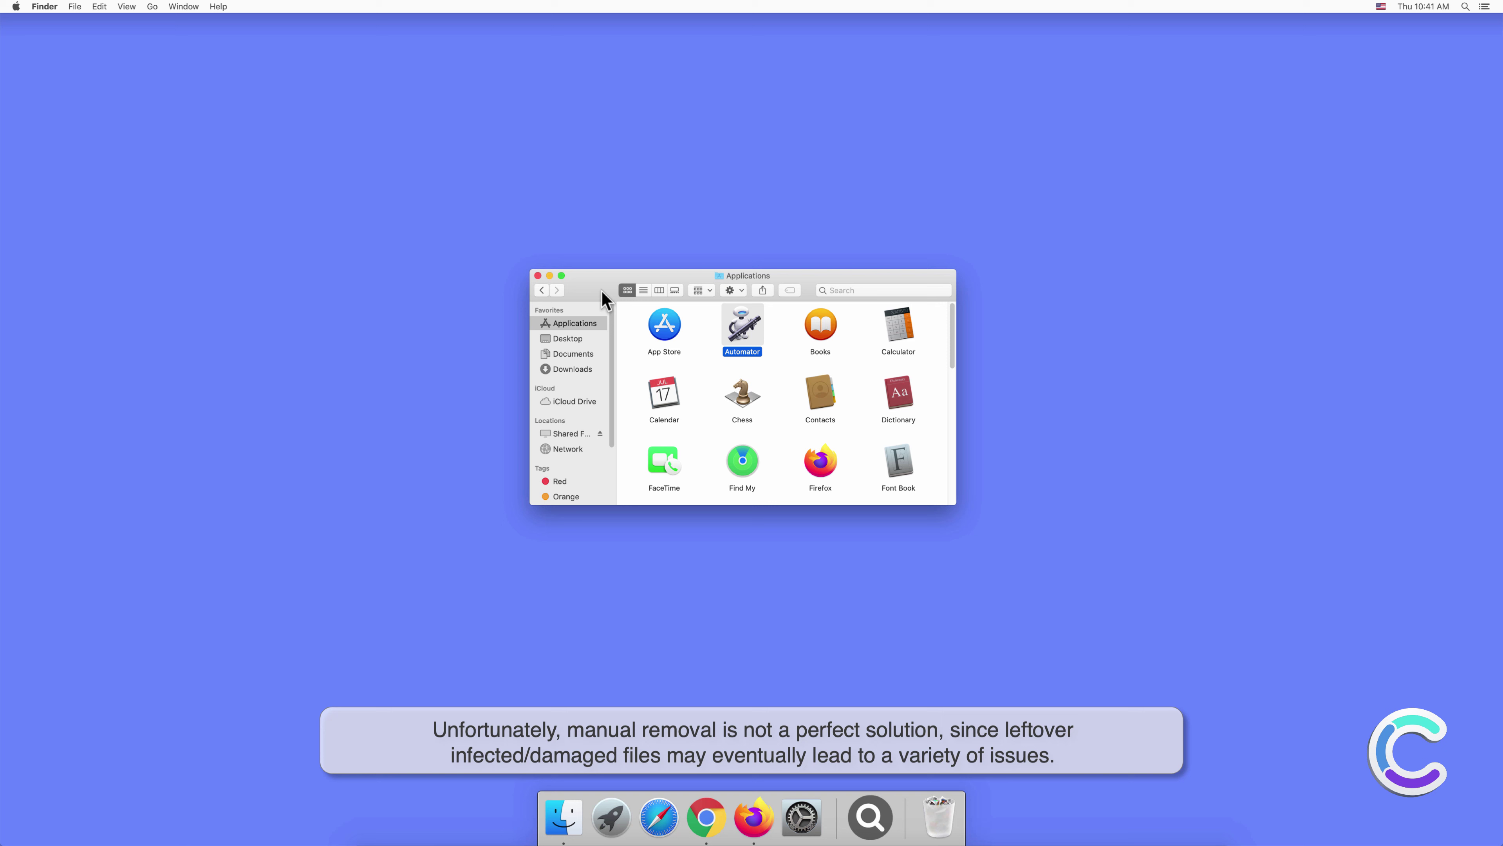
click(538, 276)
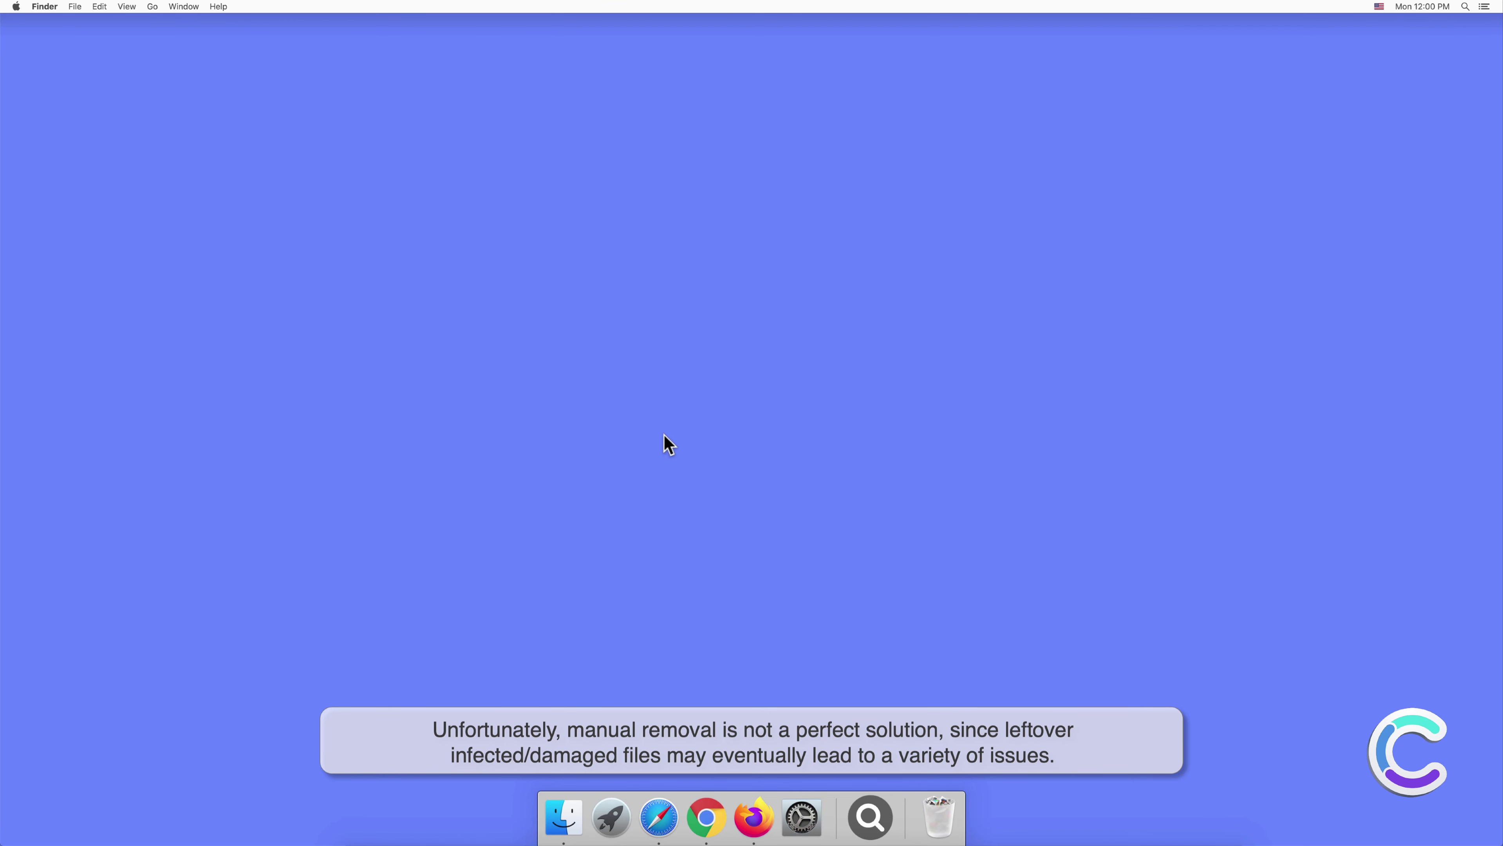
Confirm the Users & Groups Login Items list is empty, then close System Preferences.
click(802, 816)
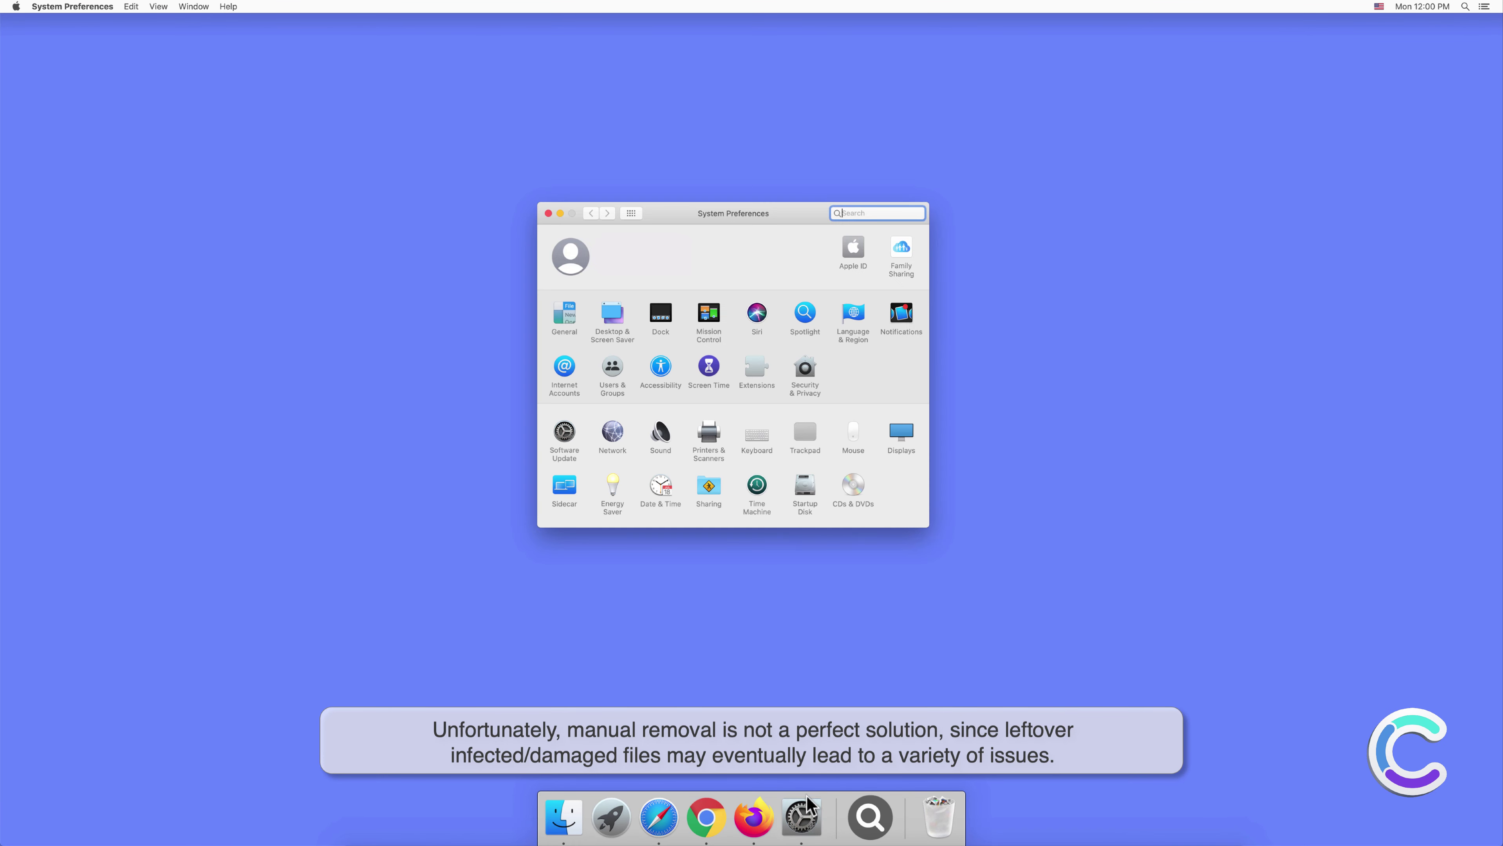
click(610, 369)
click(806, 241)
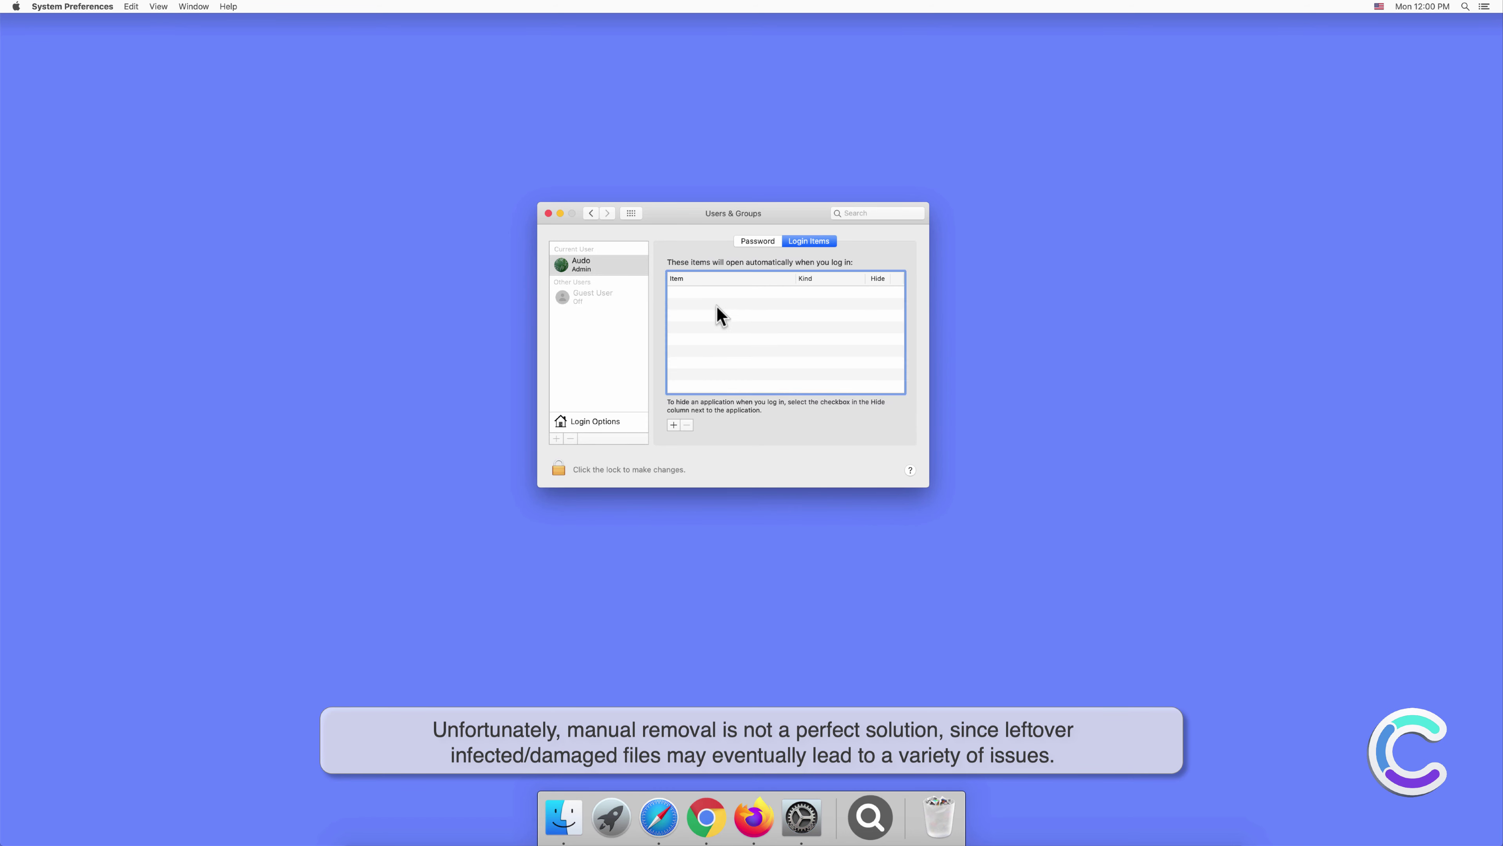
click(547, 213)
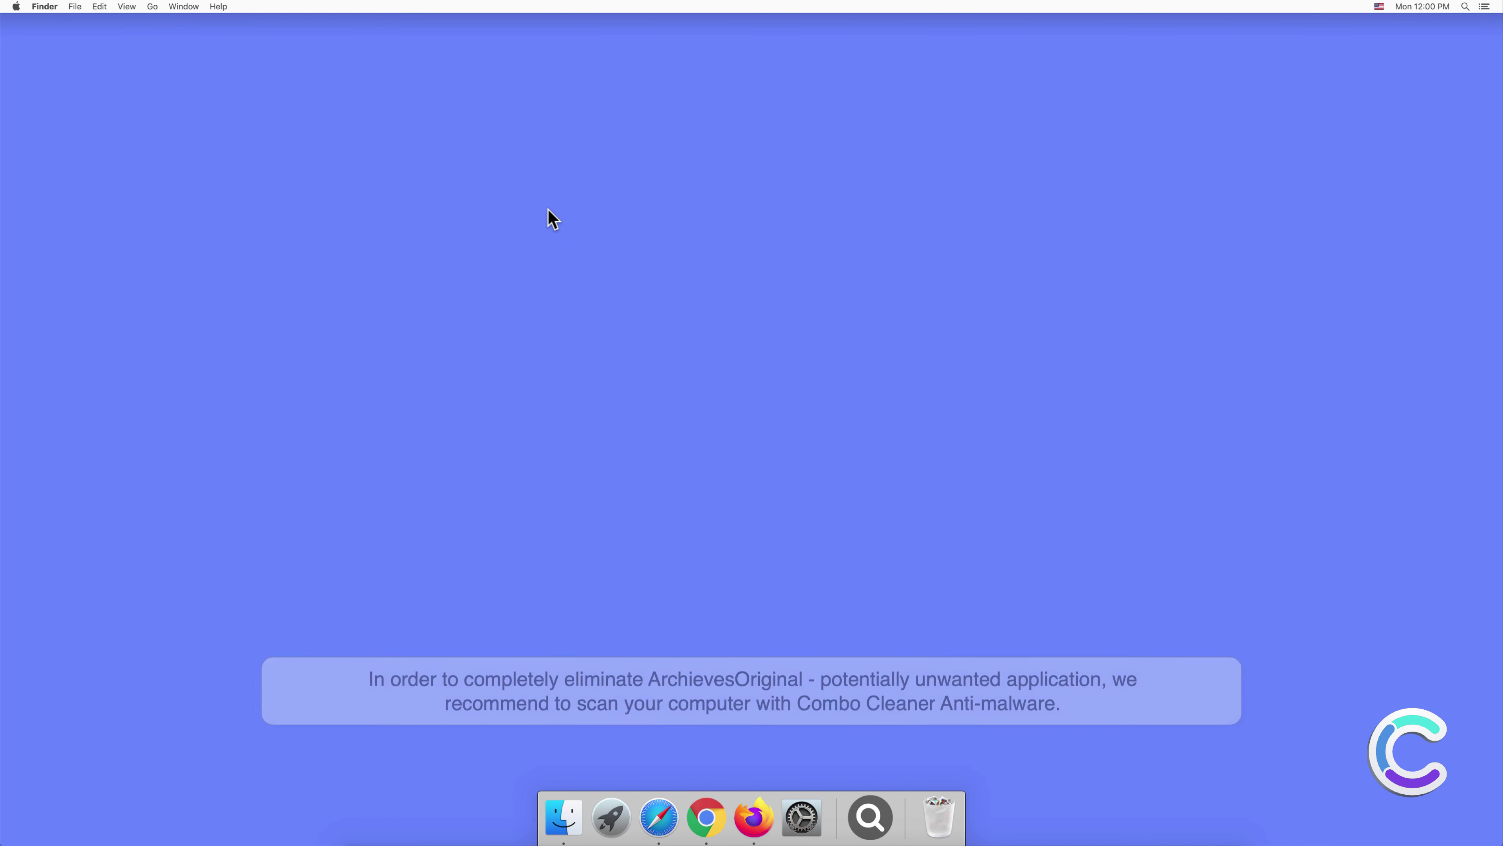
Remove the leftover magnifier app icon from the Dock.
right_click(873, 816)
mouse_move(902, 742)
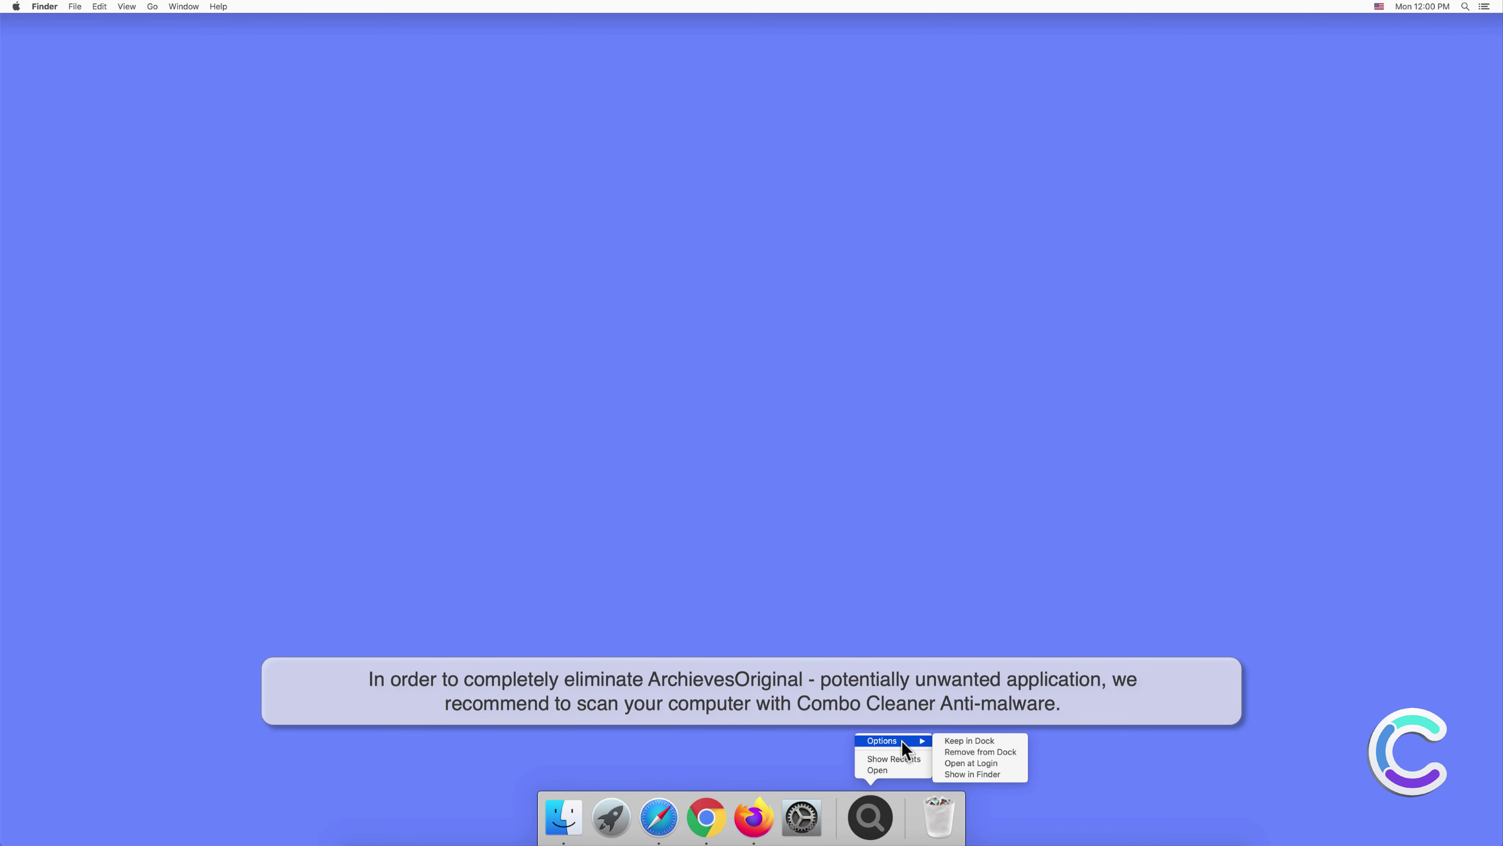
click(949, 751)
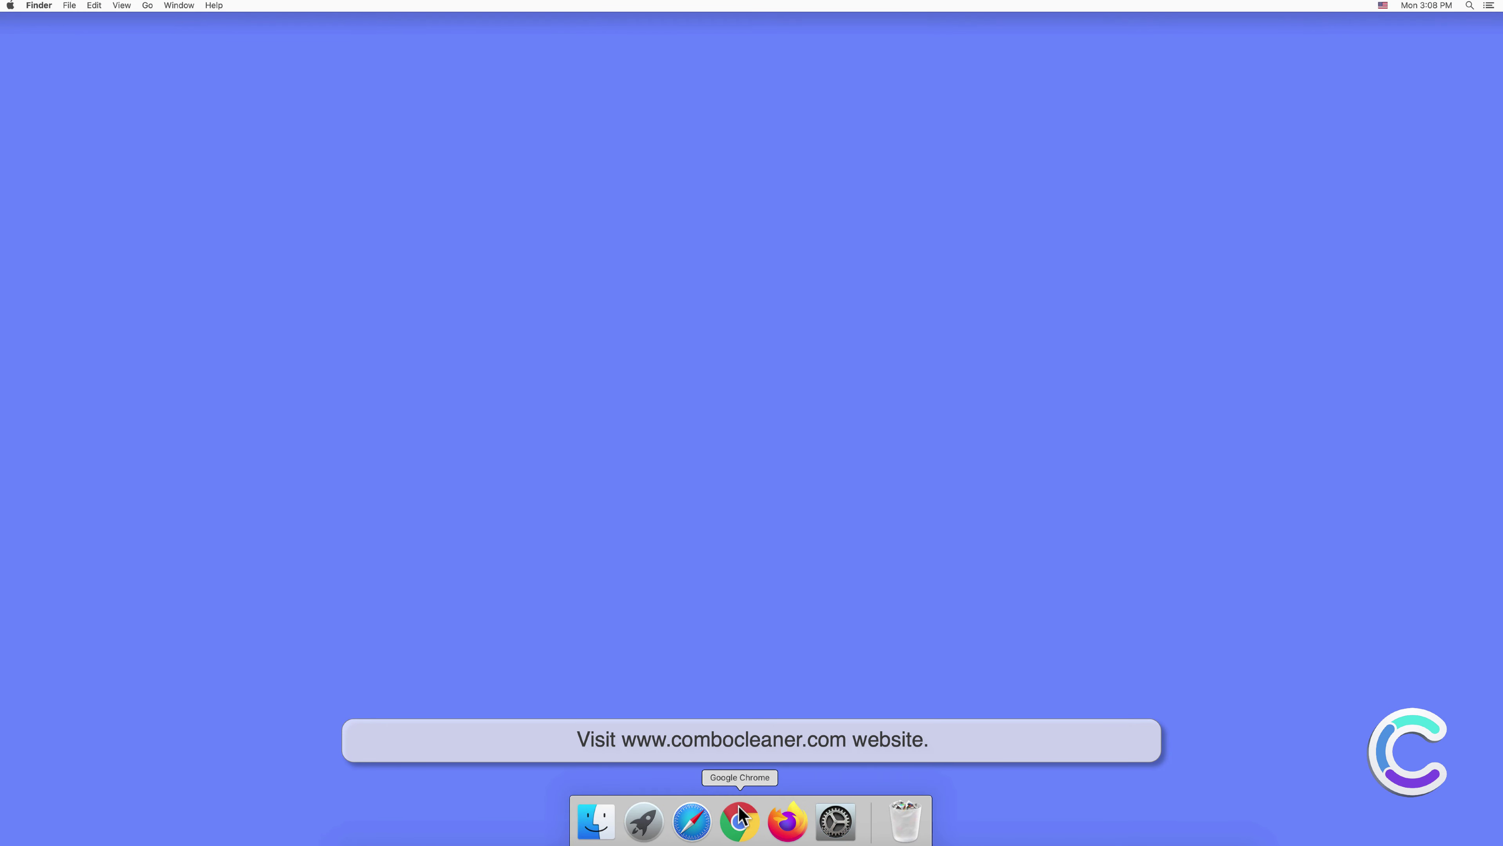
click(692, 817)
text(www)
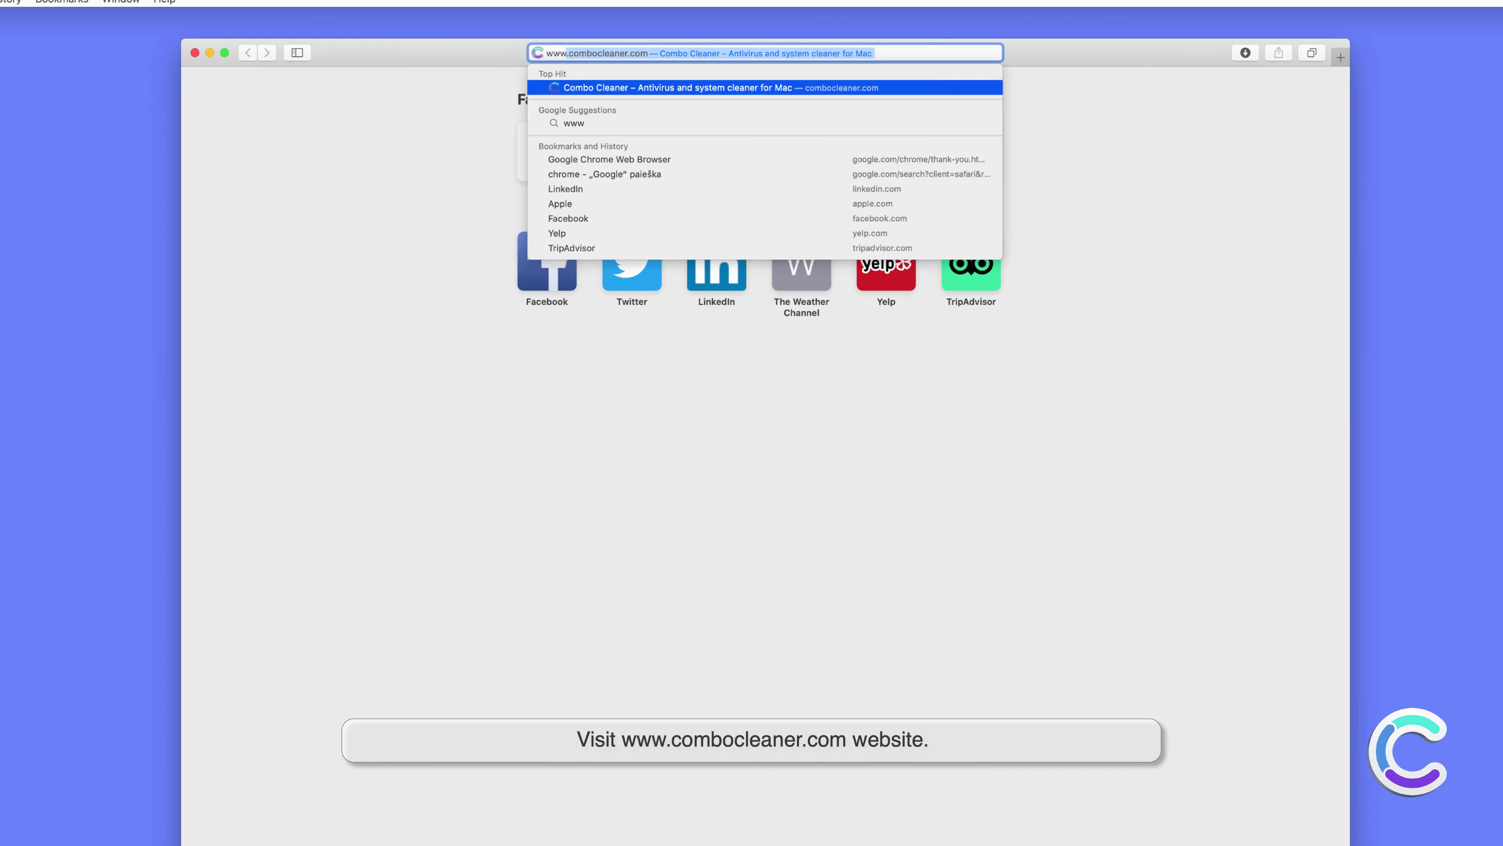
text(.combo)
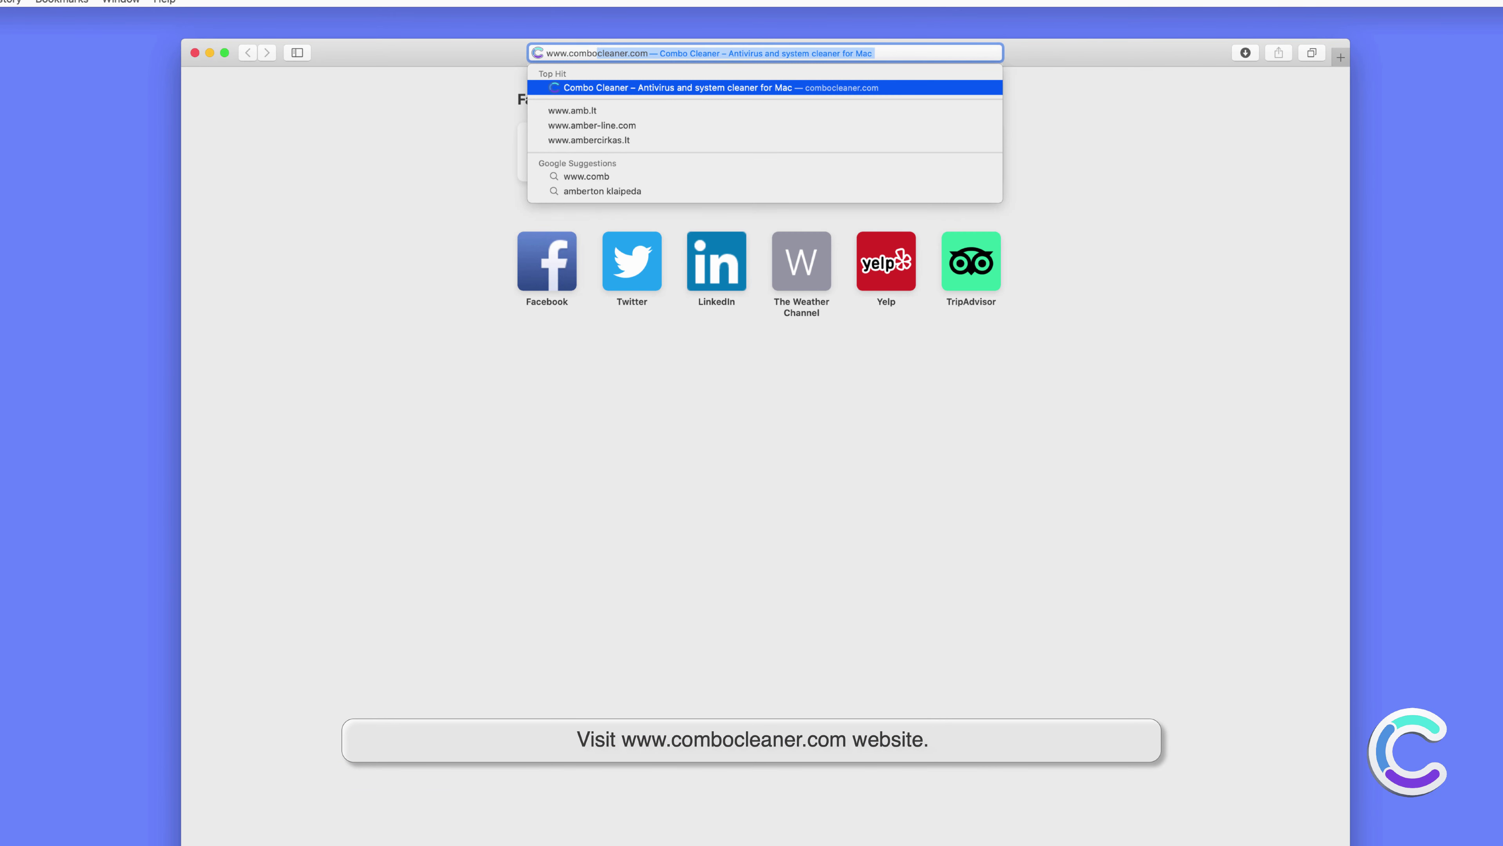
text(cleaner.com)
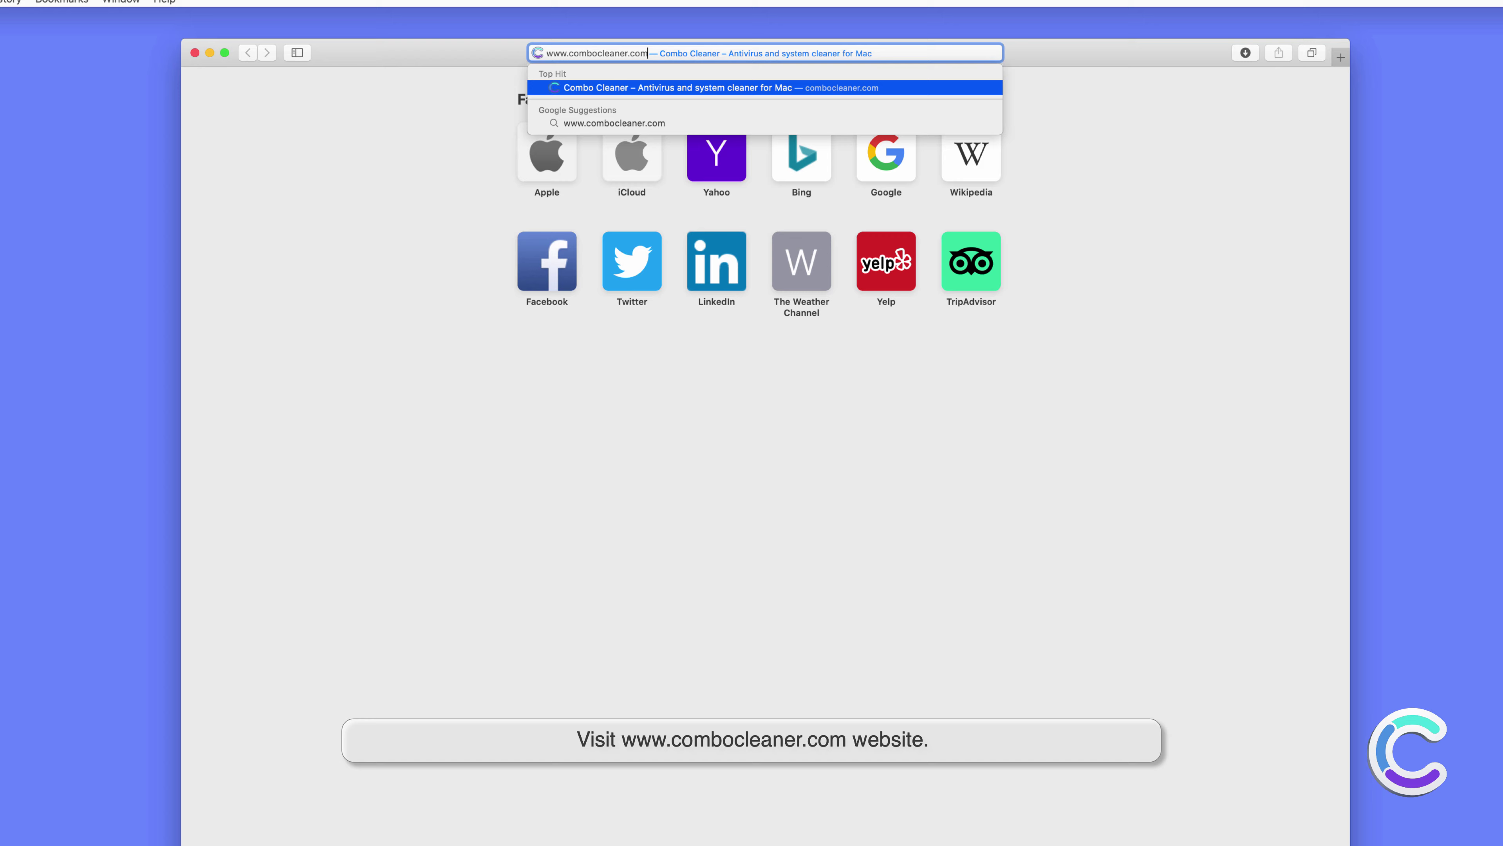
key(Return)
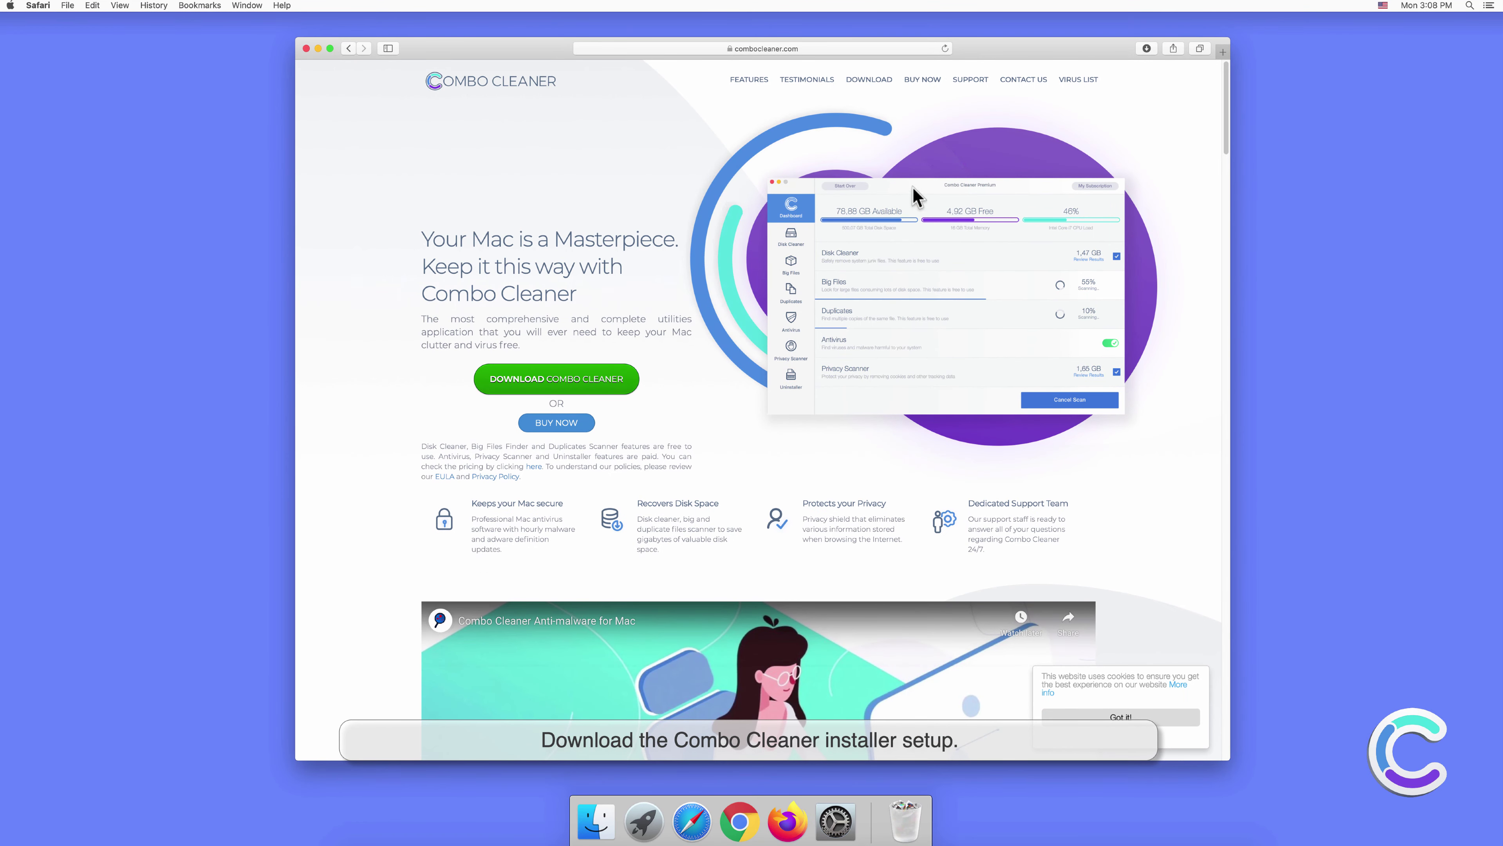
Open the downloaded combocleaner.dmg to mount the Combo Cleaner installer.
click(1146, 48)
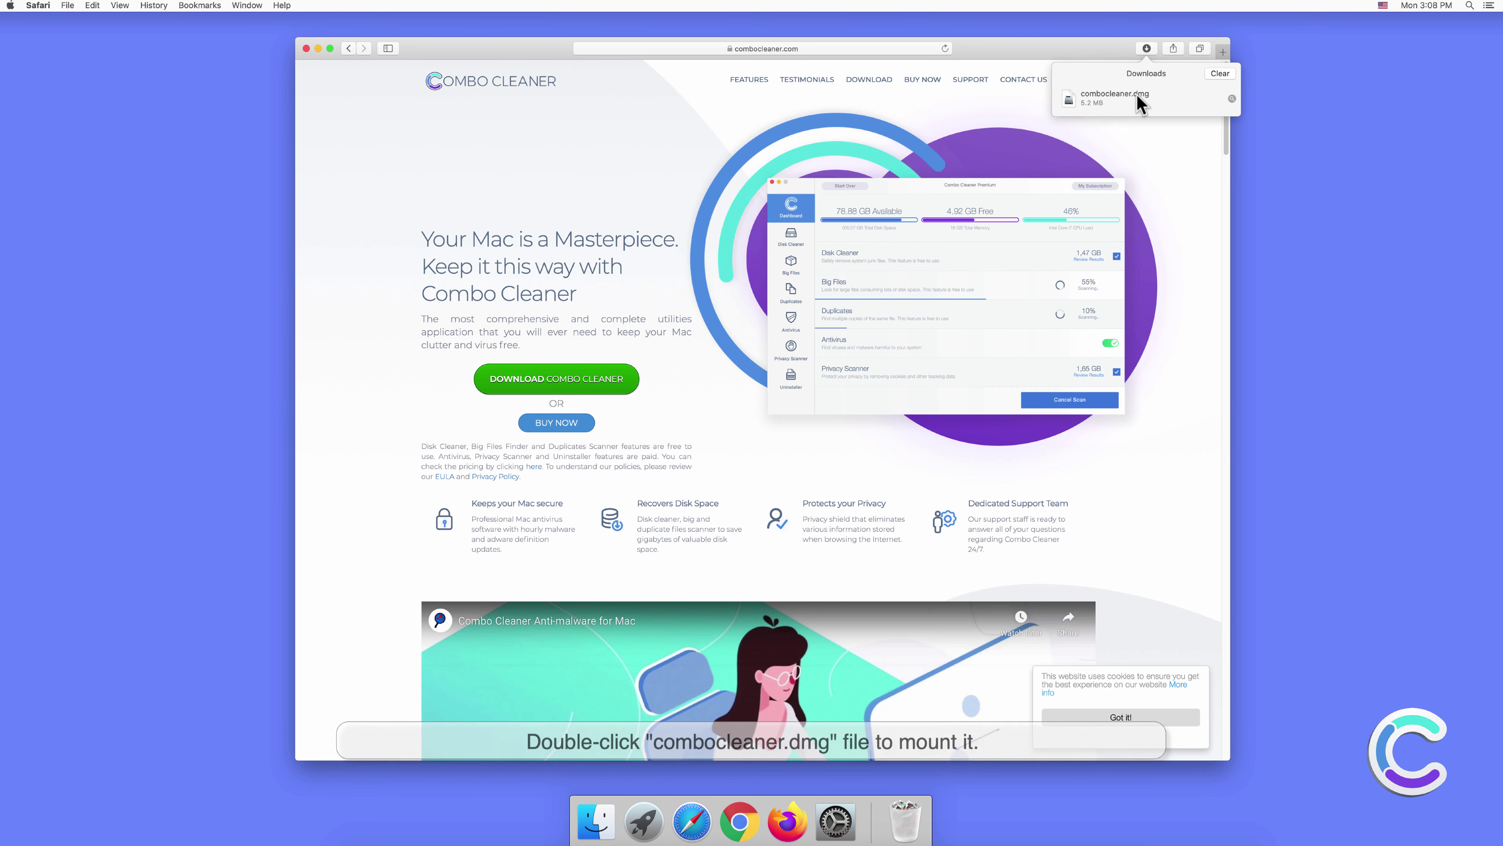
click(1135, 95)
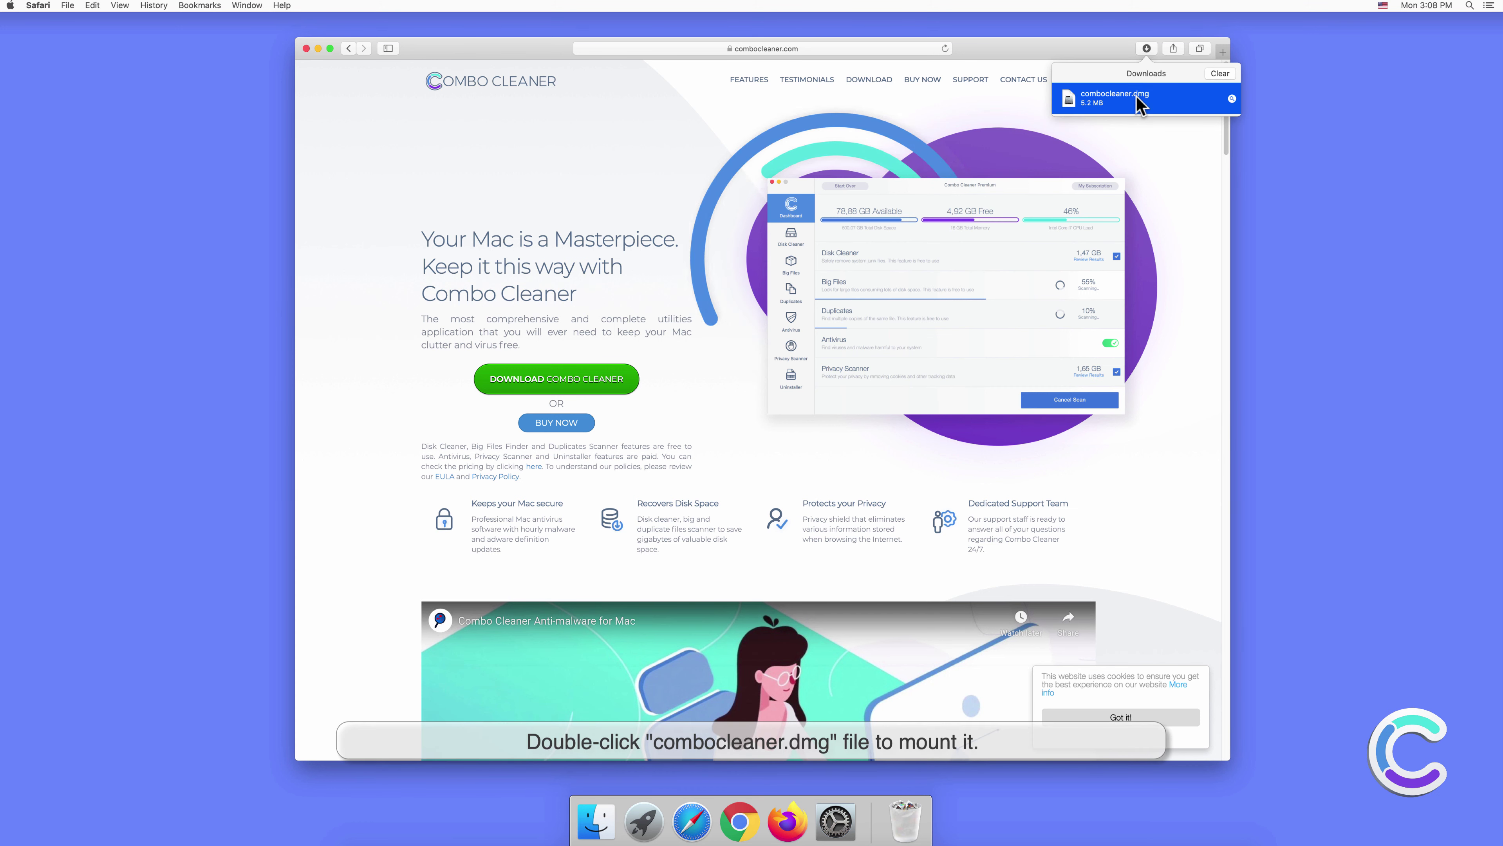
double_click(1135, 95)
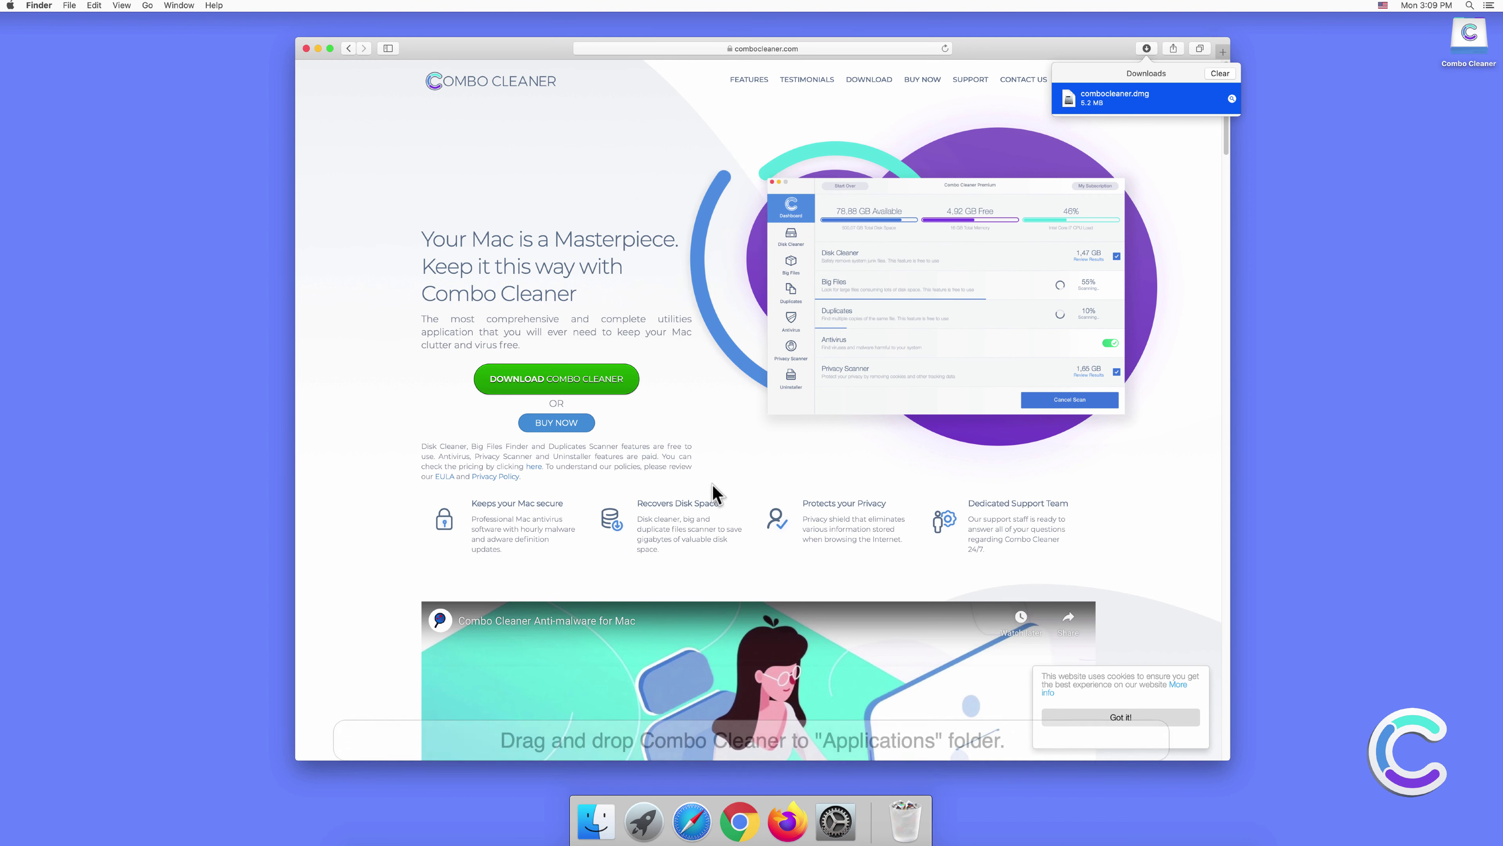
Copy Combo Cleaner into Applications, close the disk and Safari windows, and launch it from Launchpad.
drag(651, 443, 806, 439)
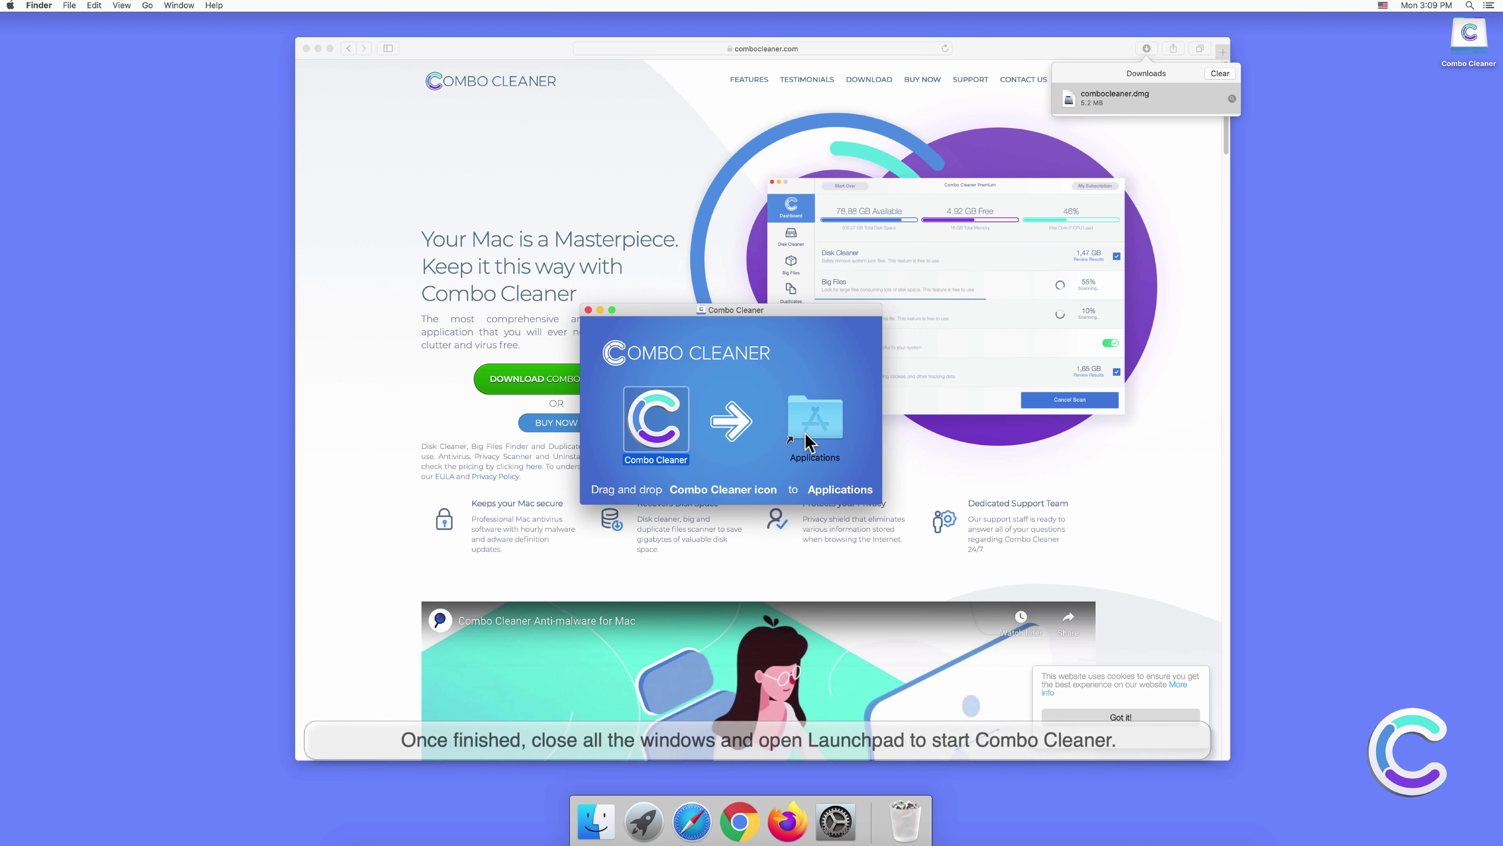
click(588, 310)
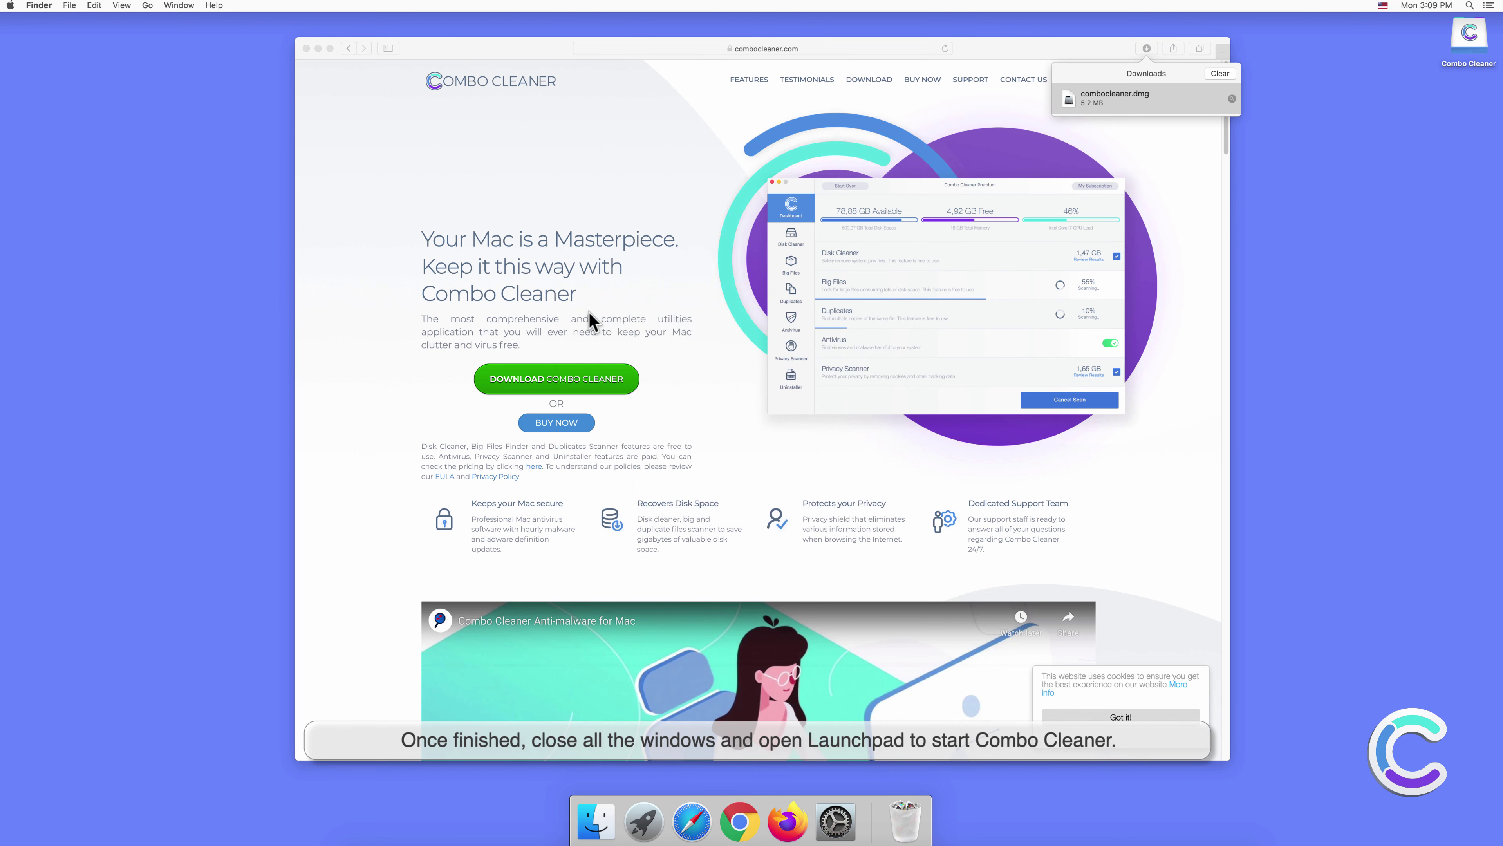
click(308, 59)
click(306, 49)
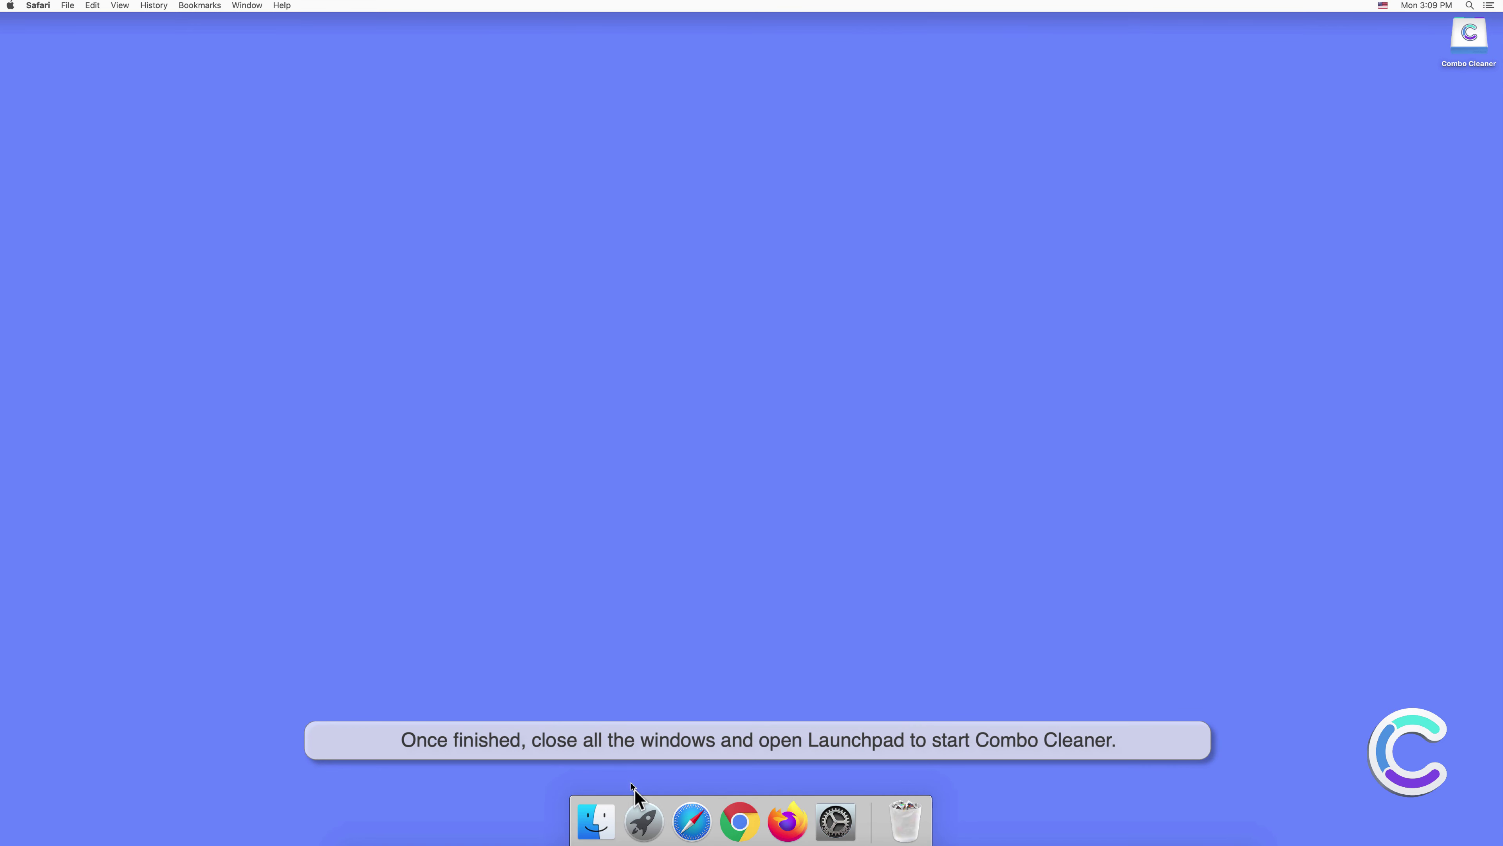
click(644, 822)
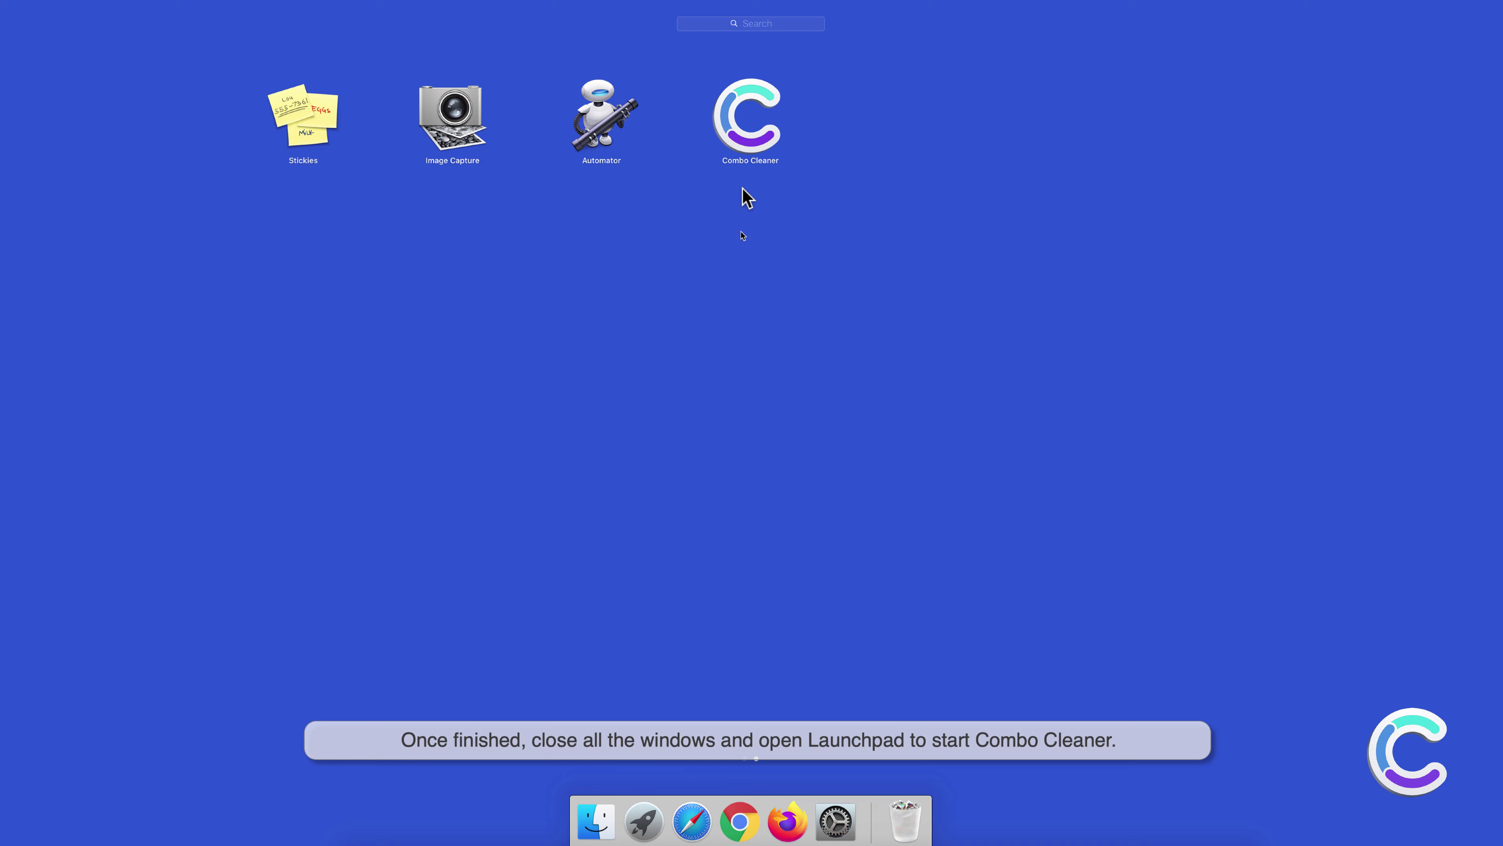
click(743, 142)
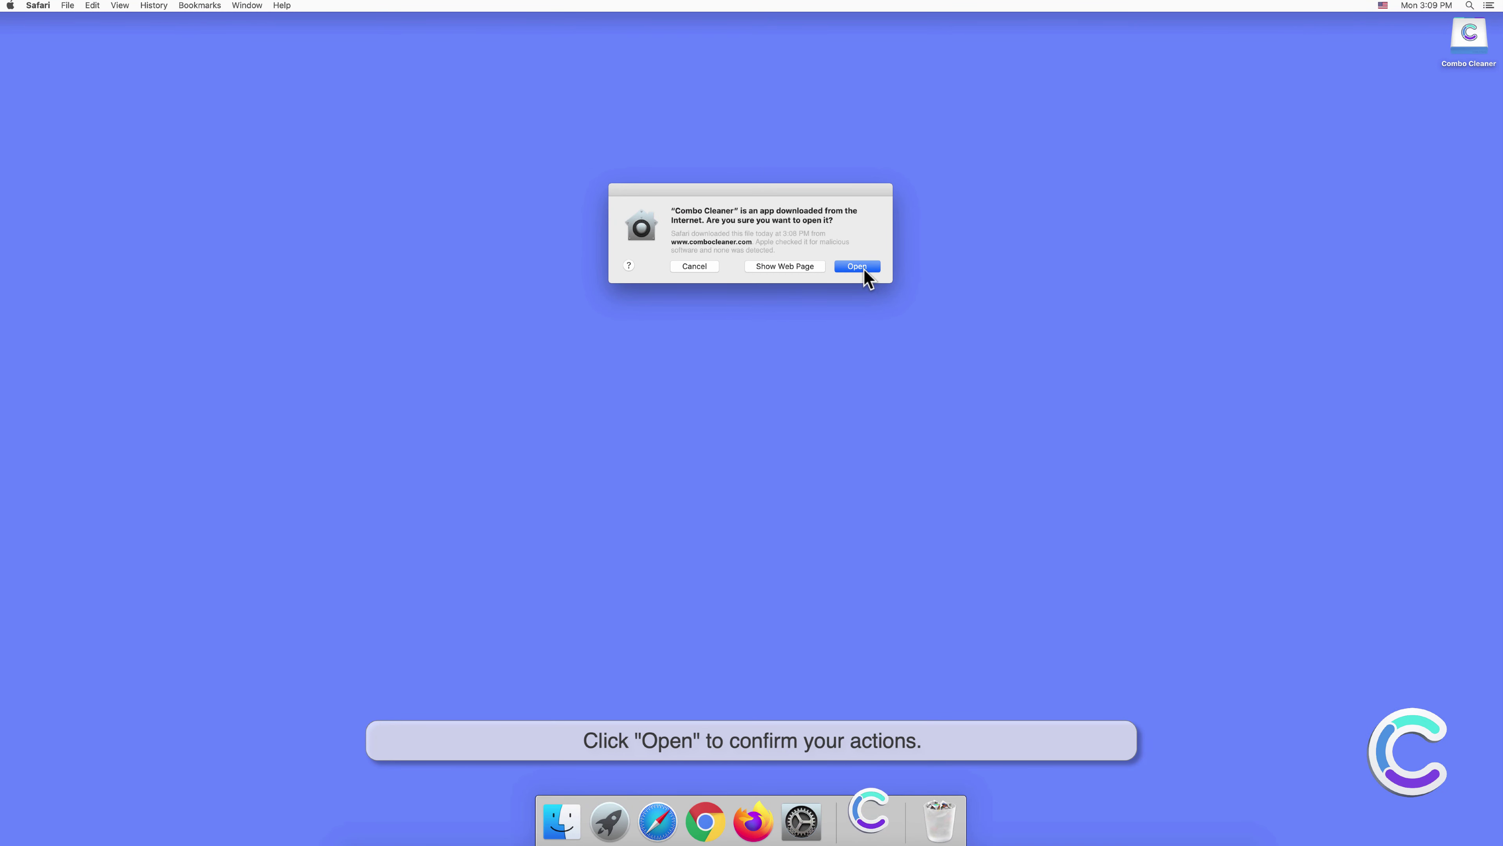
Confirm opening Combo Cleaner and run an Antivirus Full Scan, which finds 10 threats.
click(856, 266)
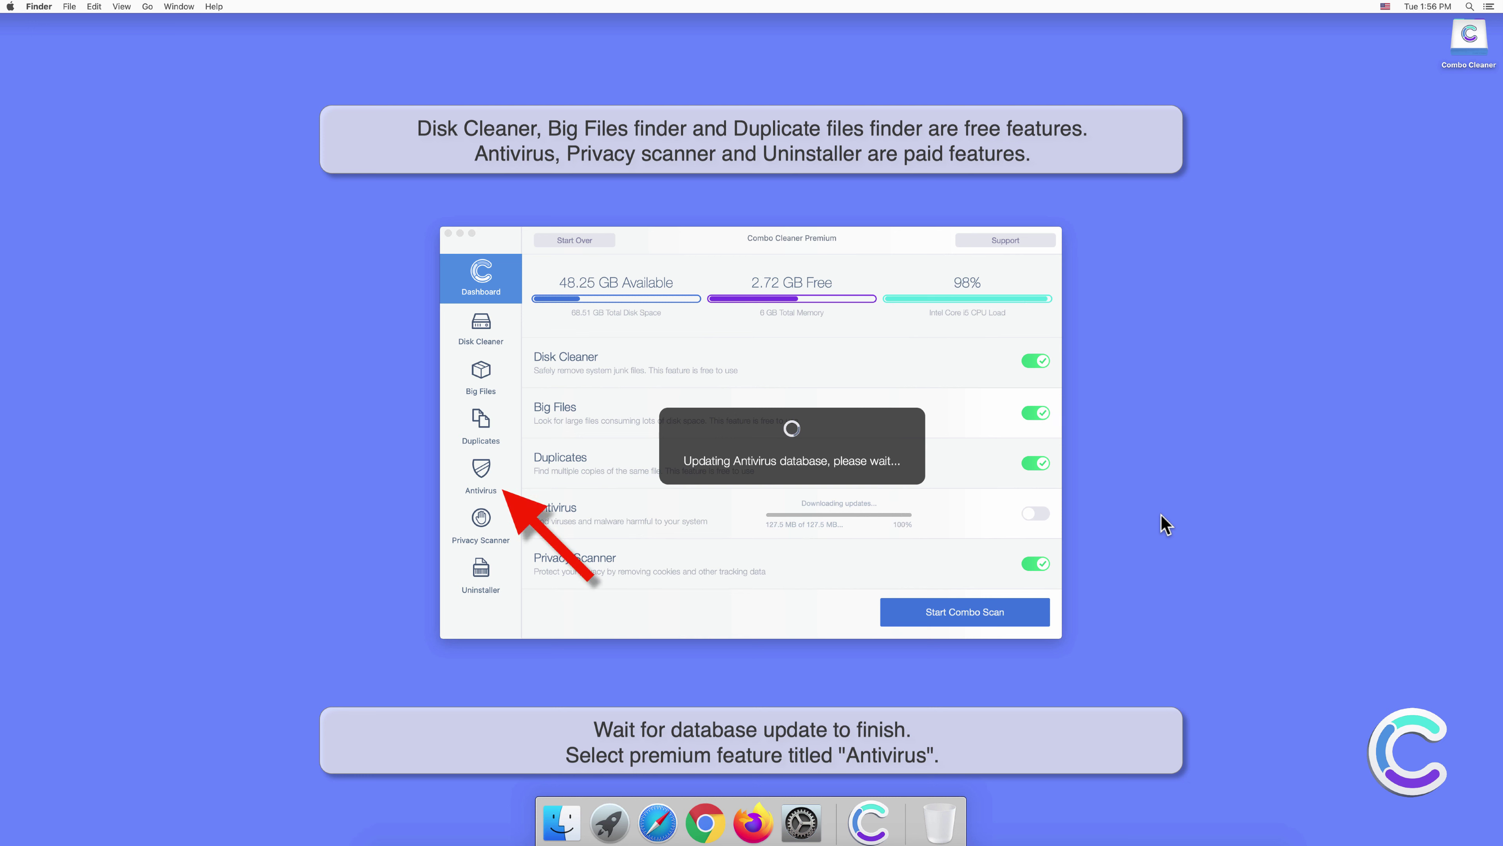
click(484, 470)
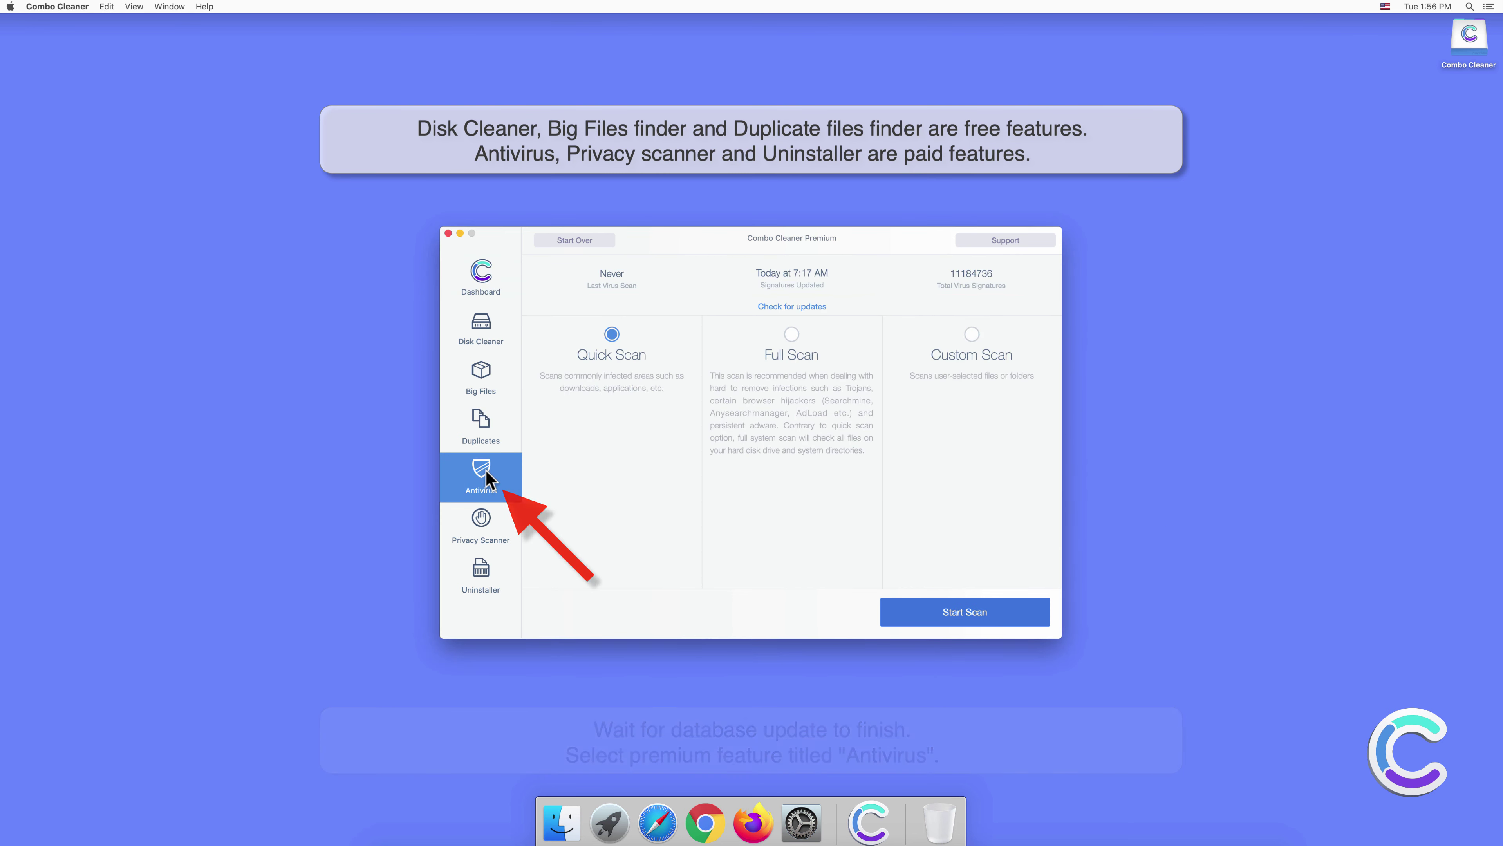
click(787, 335)
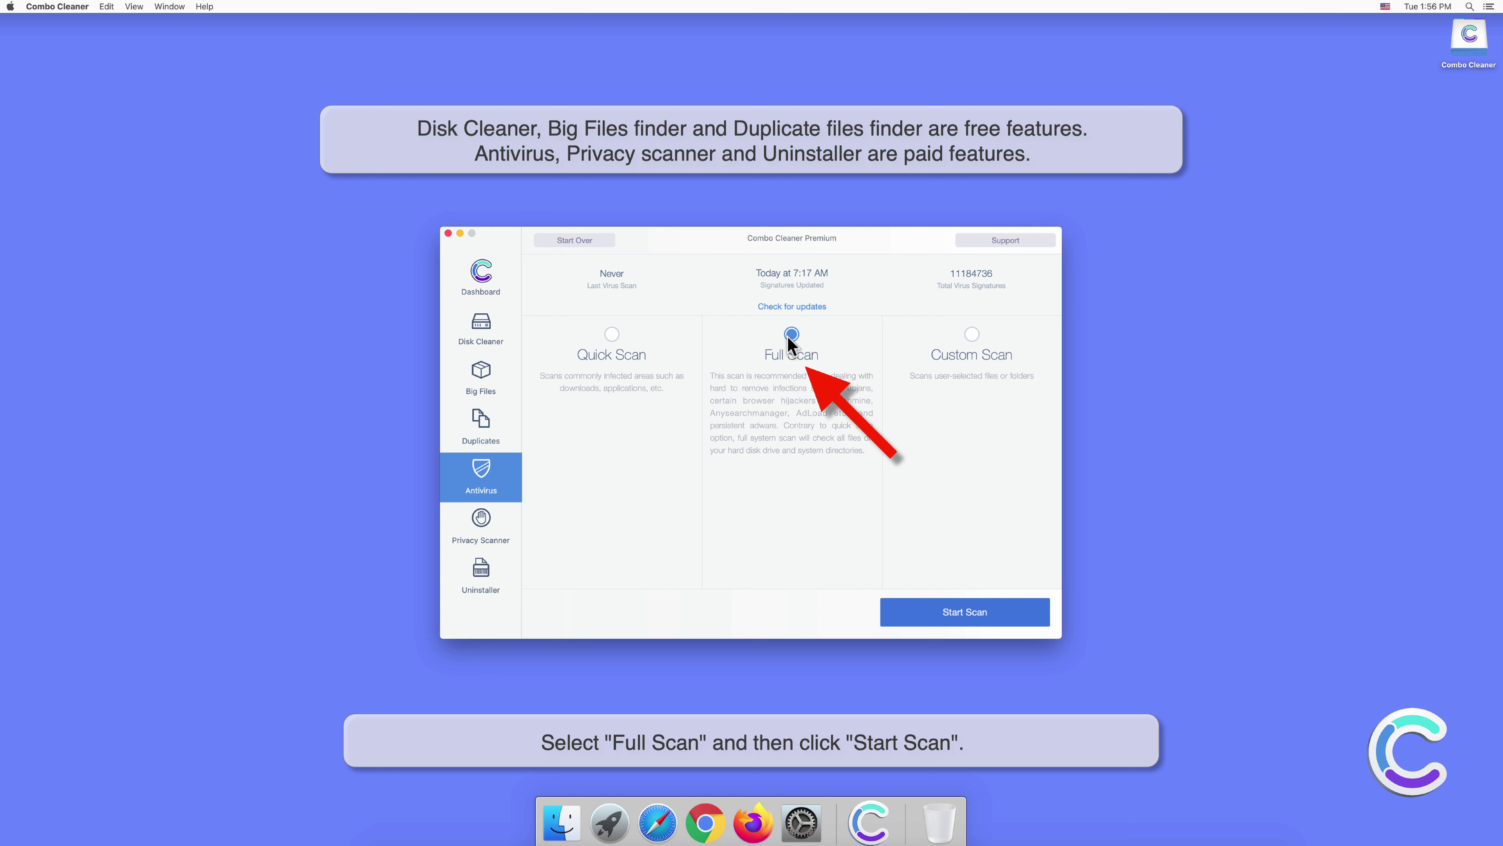
click(967, 610)
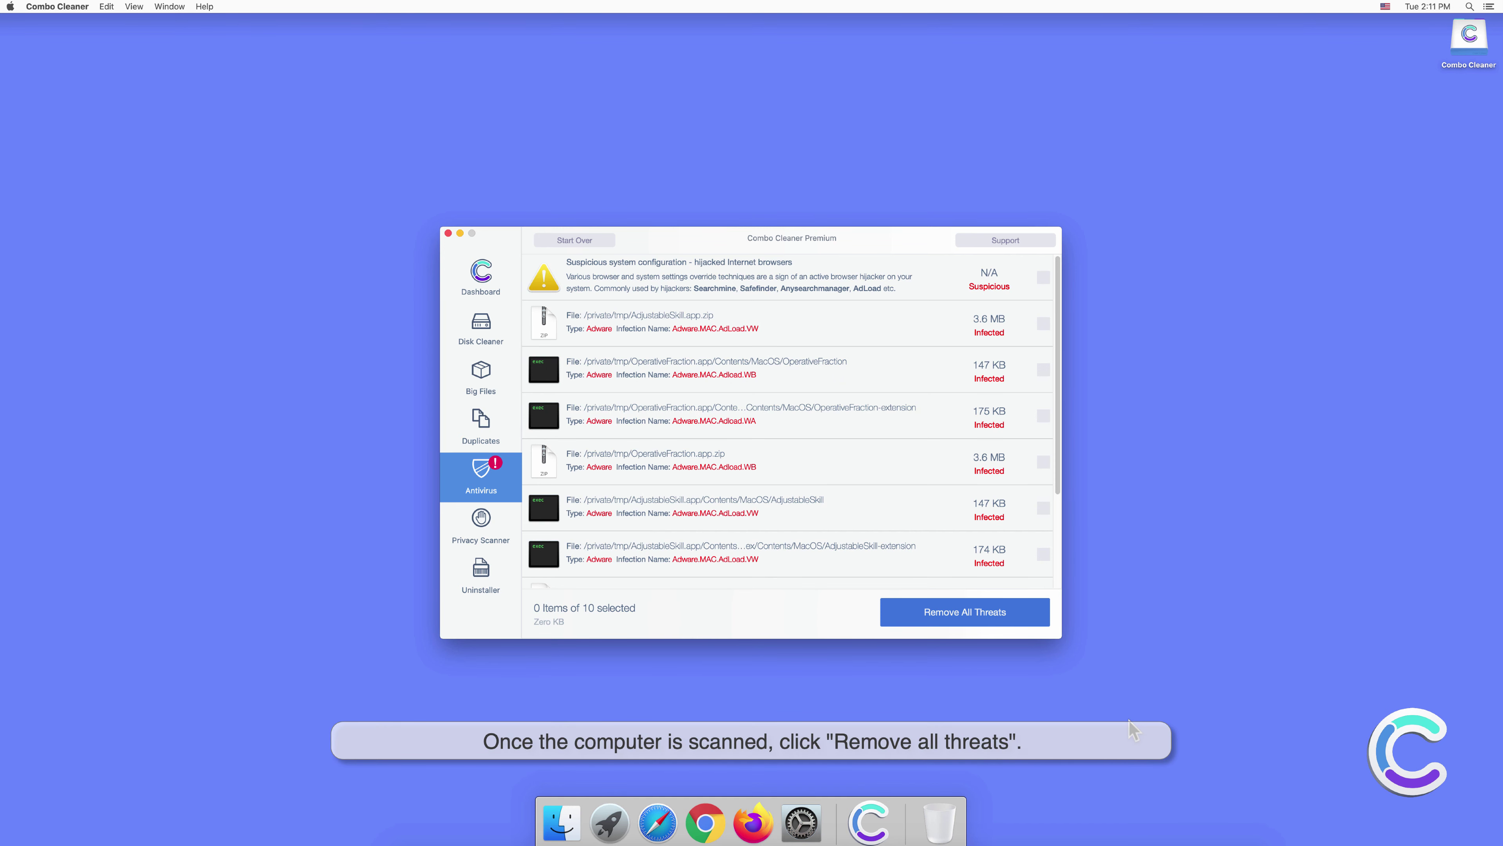
Remove all detected threats in Combo Cleaner, authenticating with the administrator password.
click(974, 622)
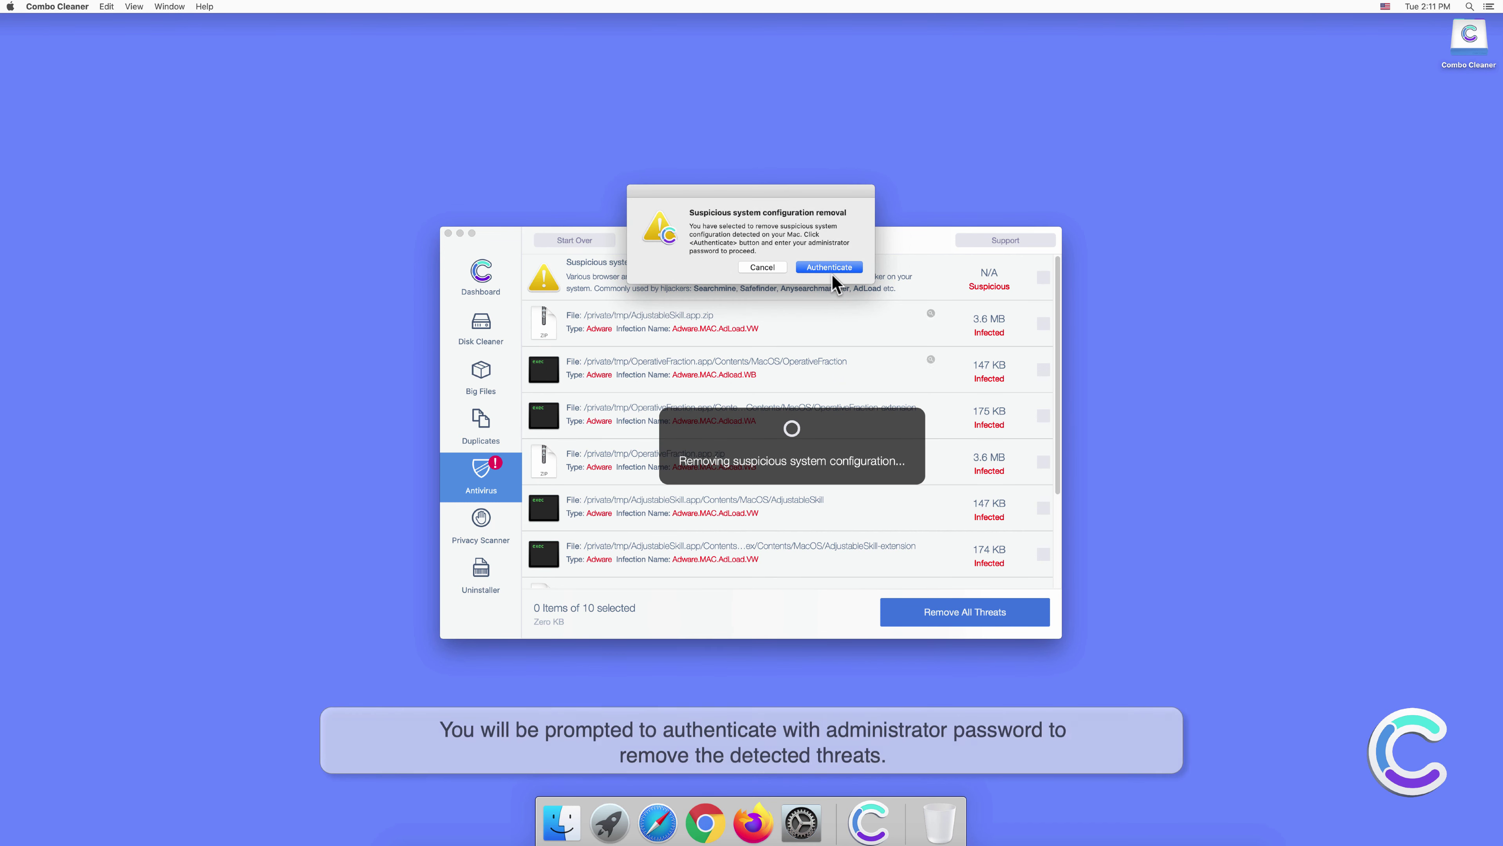
click(830, 269)
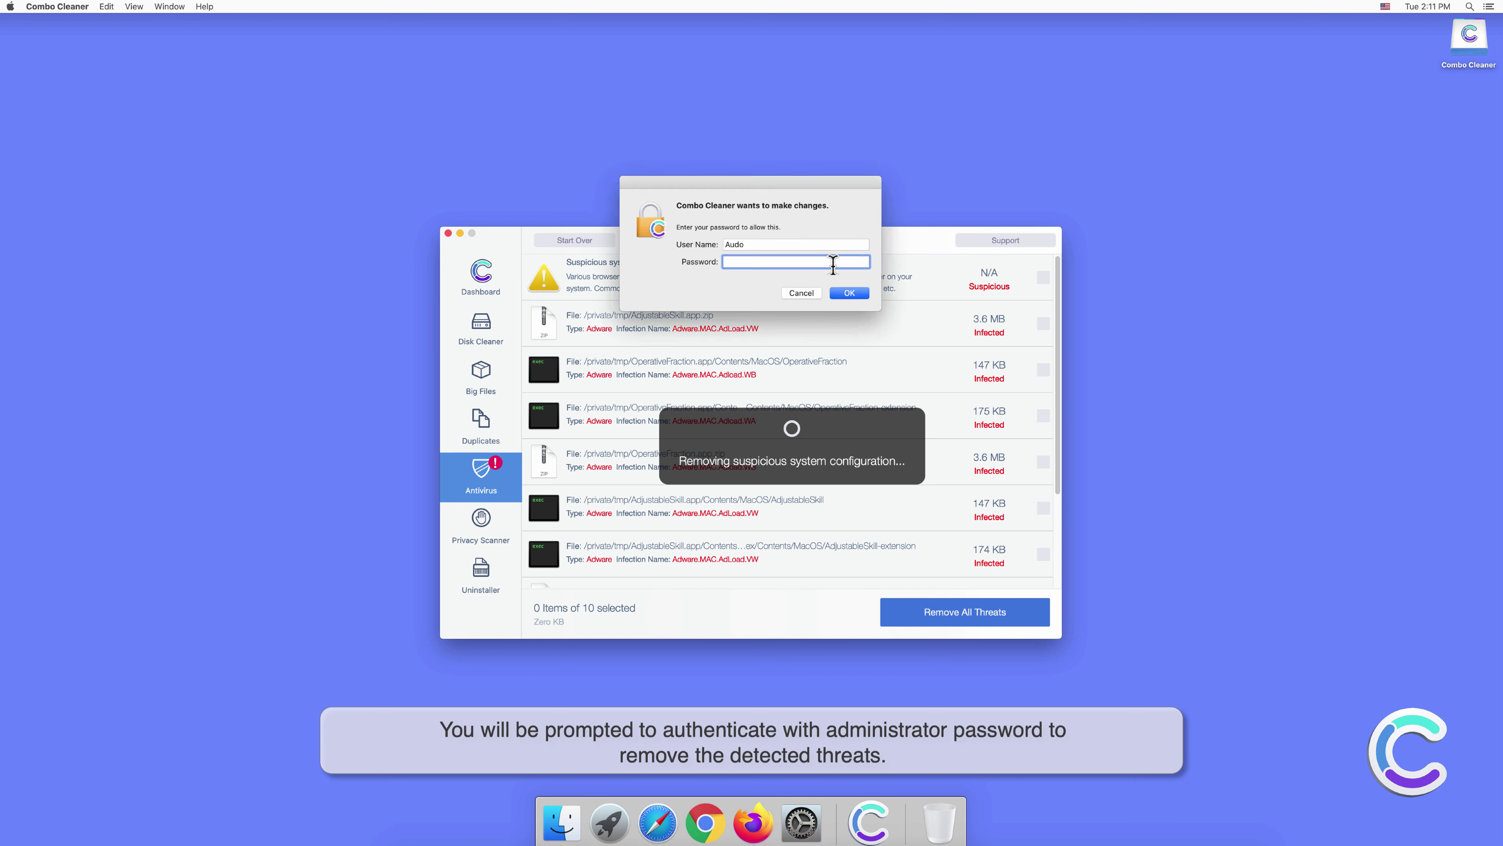
text(••••••)
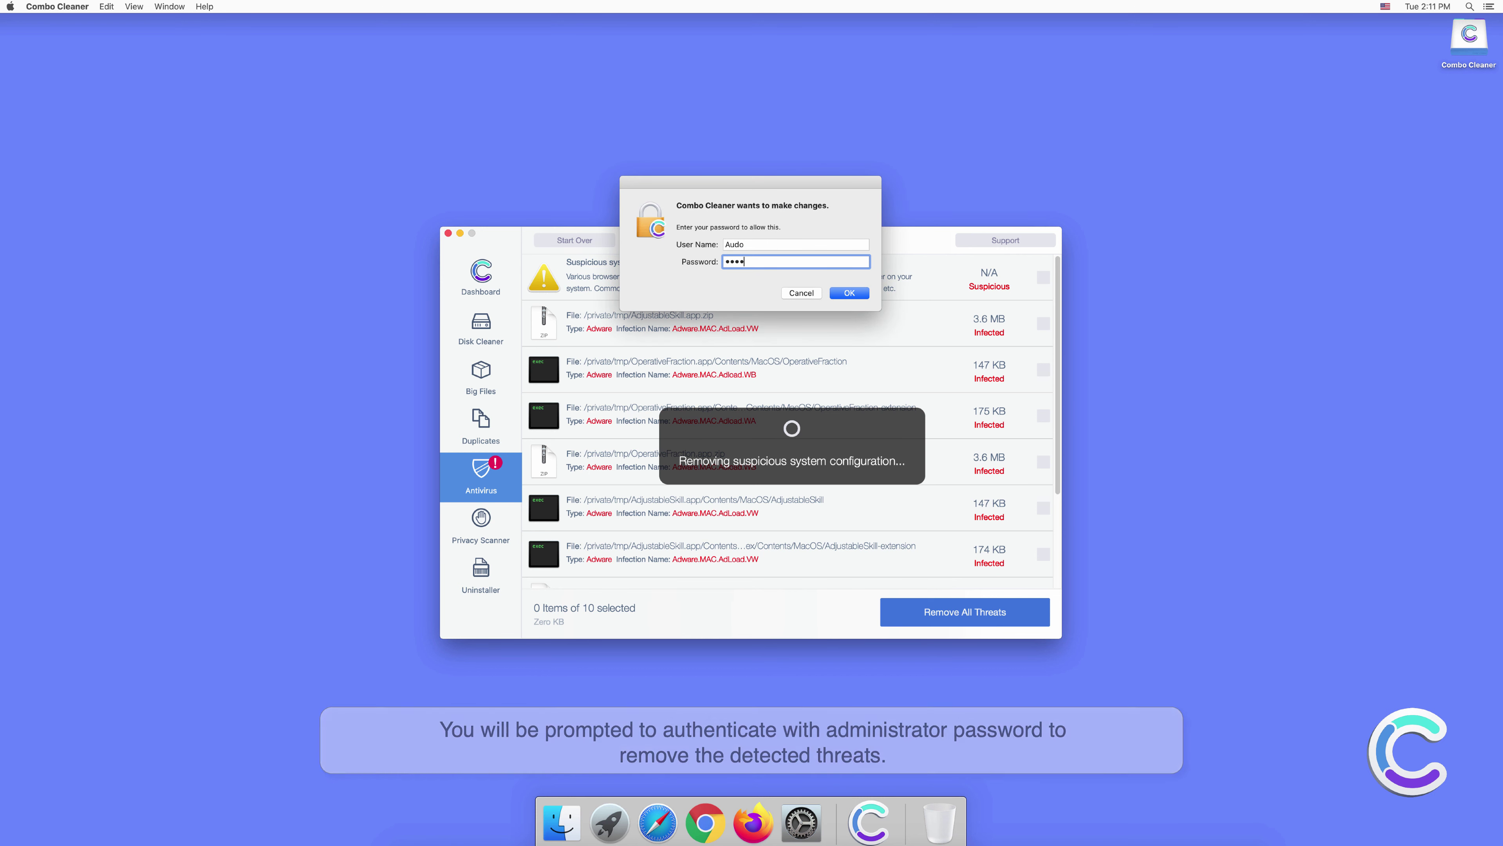
click(846, 293)
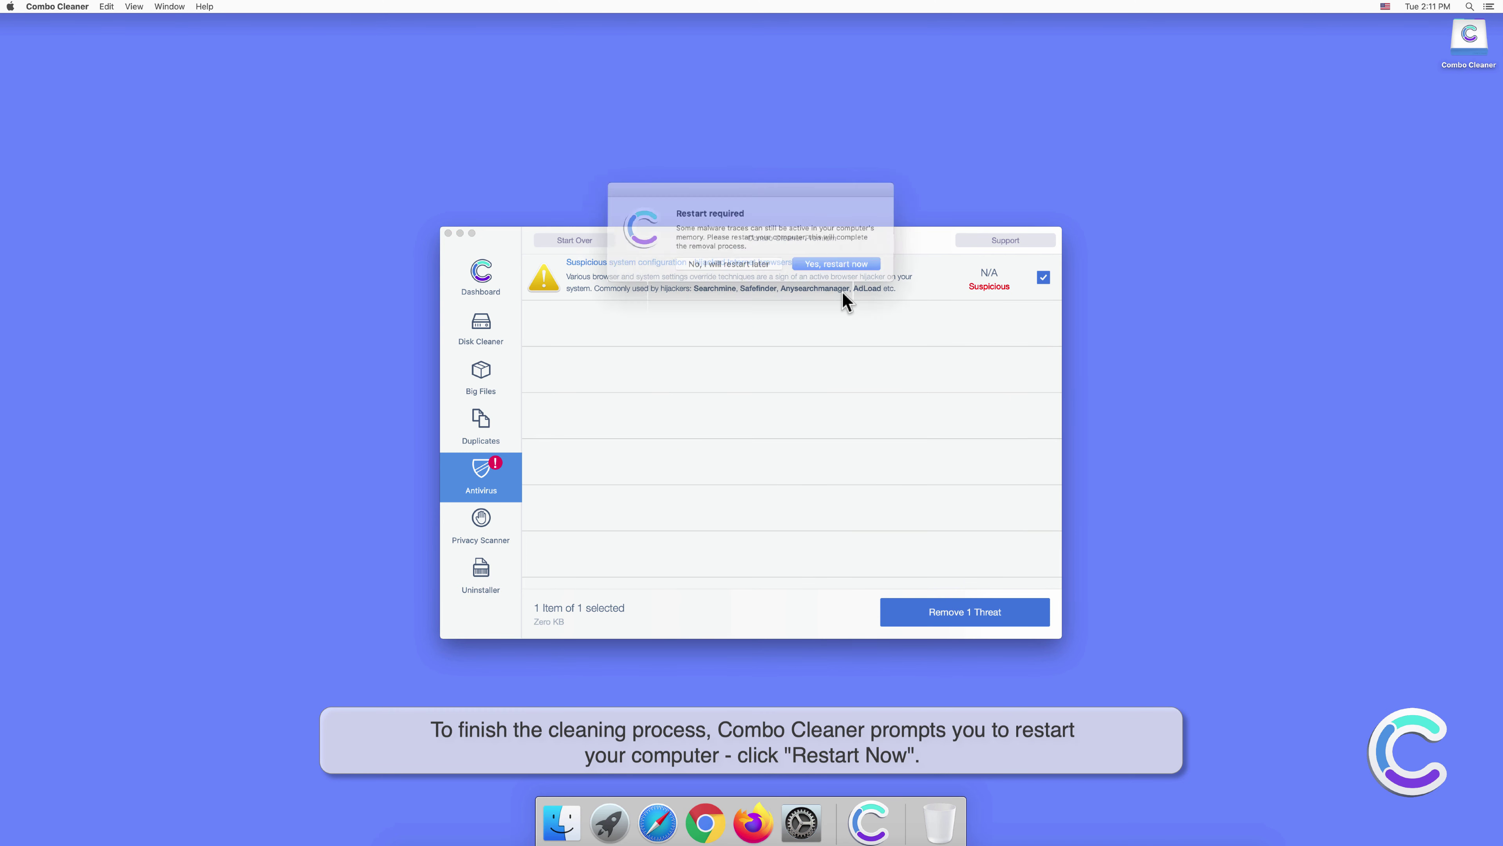
Confirm restarting the Mac now so Combo Cleaner can finish cleaning.
click(840, 264)
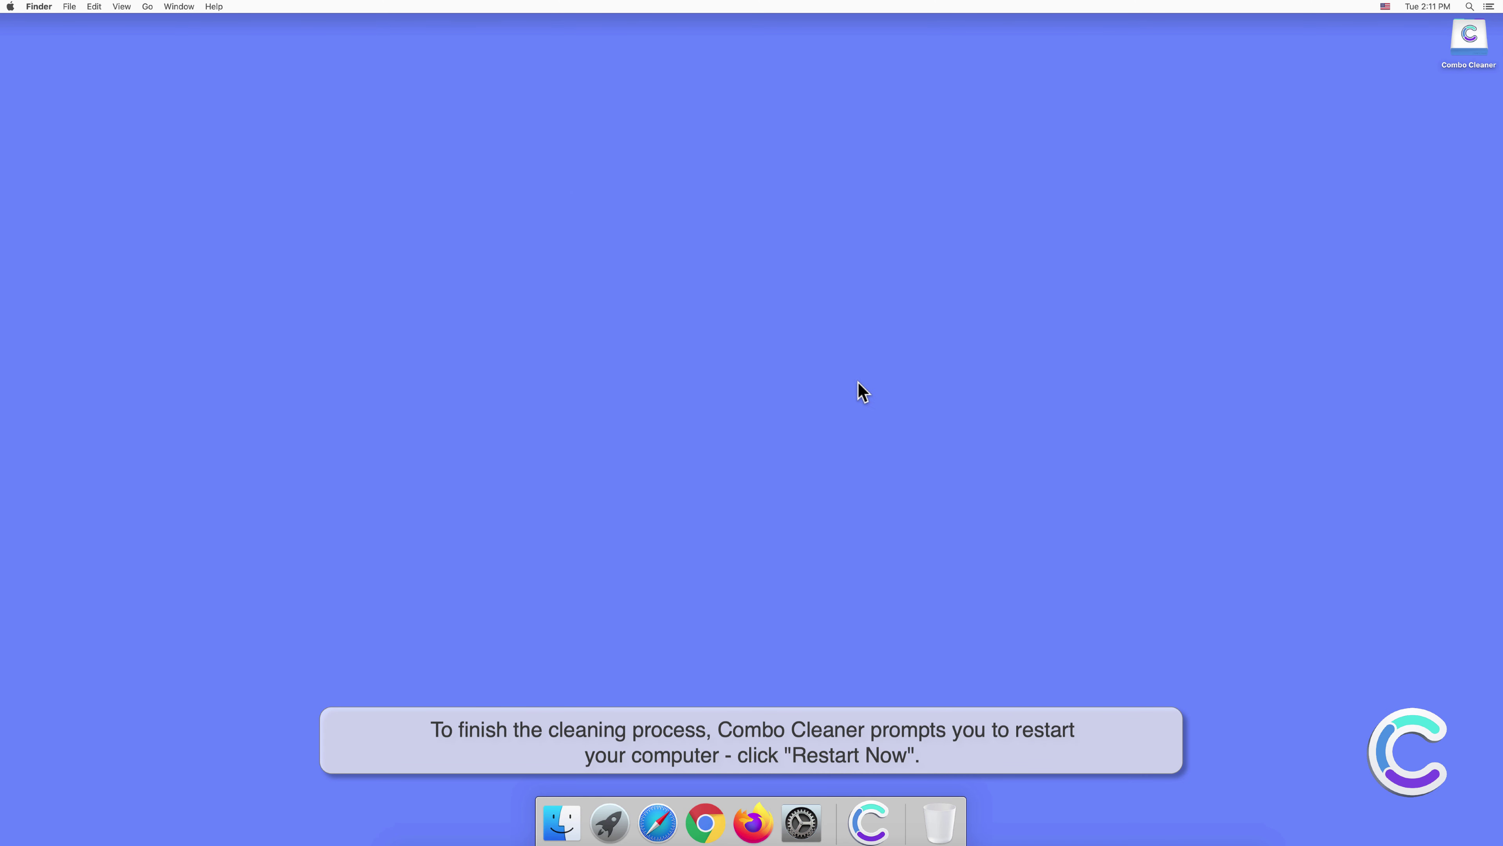